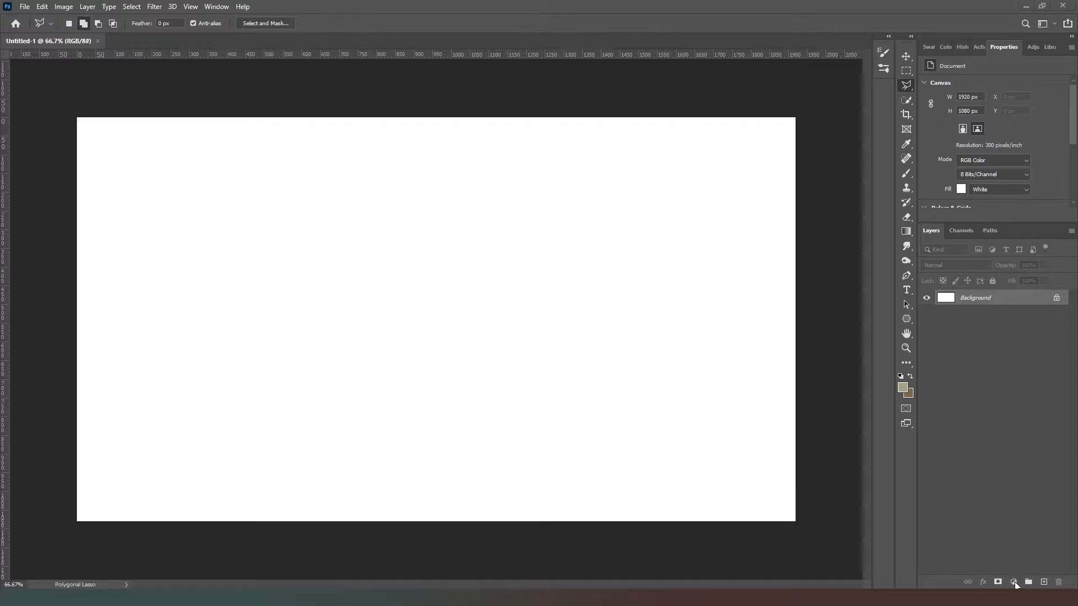
Add a new Layer 1, convert Background to Layer 0, hide it, and select Layer 1.
{"action": "left_click", "coordinate": [1042, 582]}
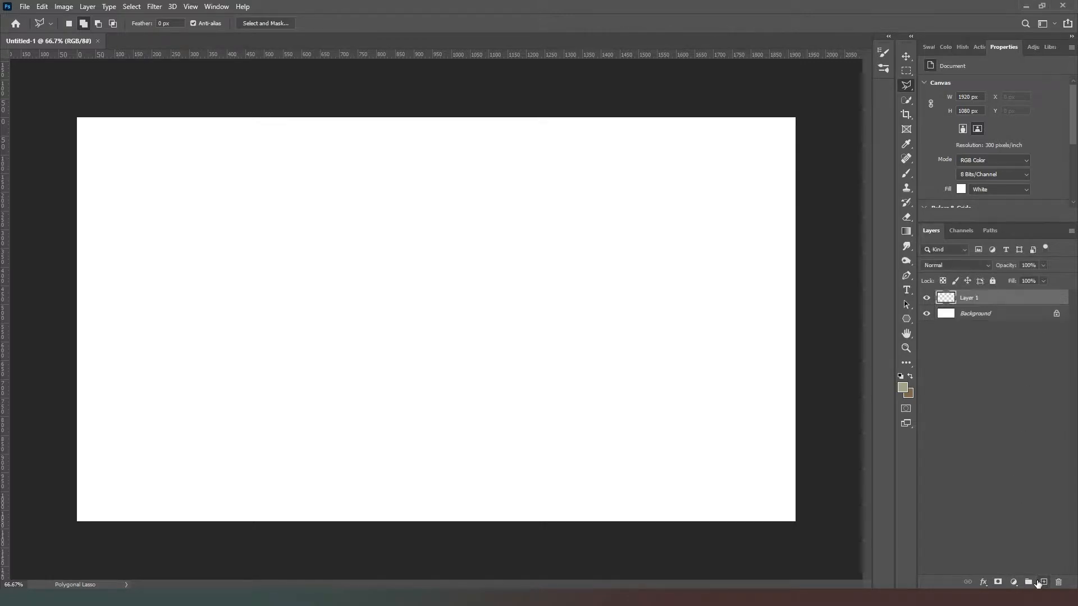
{"action": "left_click", "coordinate": [1057, 314]}
{"action": "left_click", "coordinate": [927, 313]}
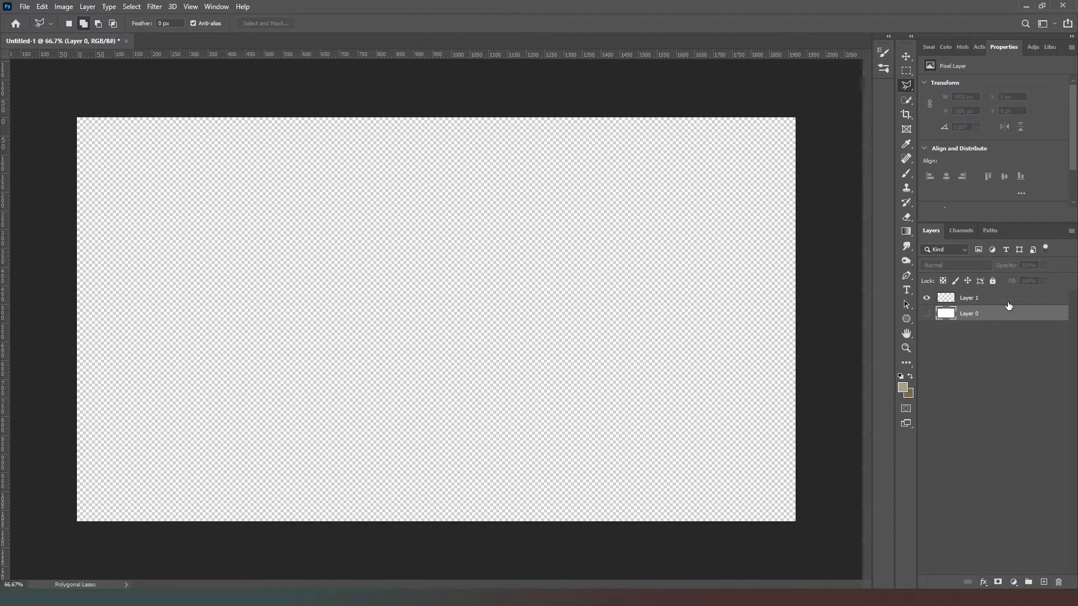
{"action": "left_click", "coordinate": [971, 300]}
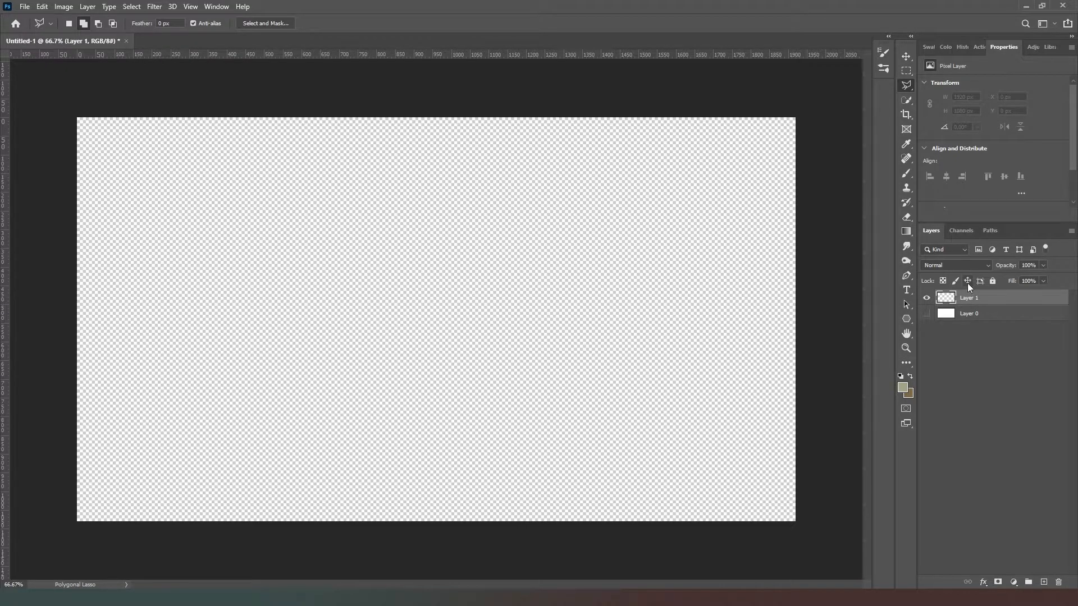
Fill Layer 1 with solid black using the Paint Bucket and foreground colour #000000.
{"action": "left_click", "coordinate": [906, 231]}
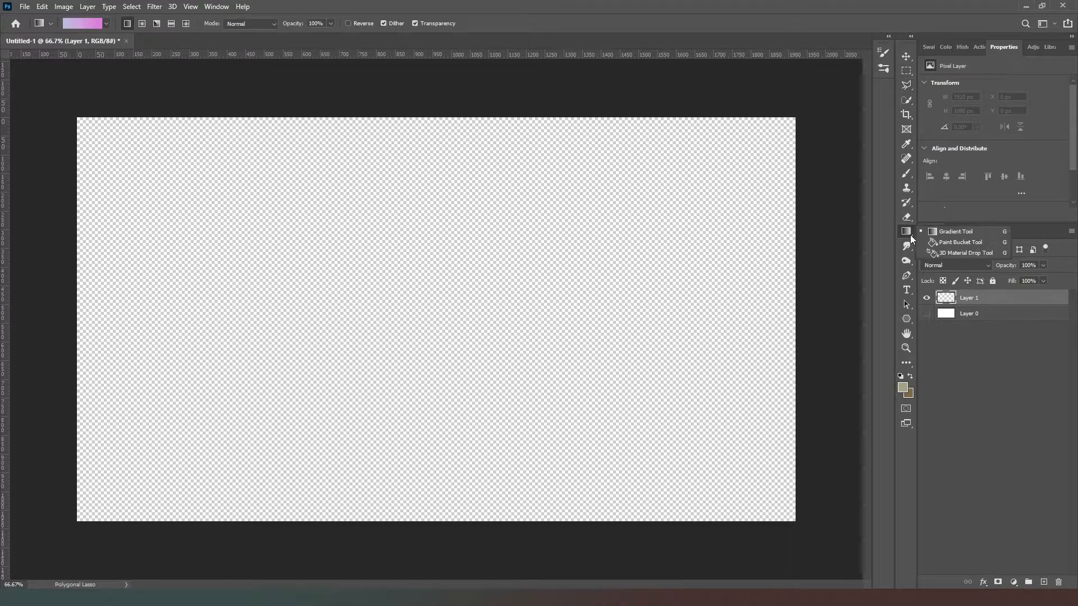
{"action": "left_click", "coordinate": [952, 242]}
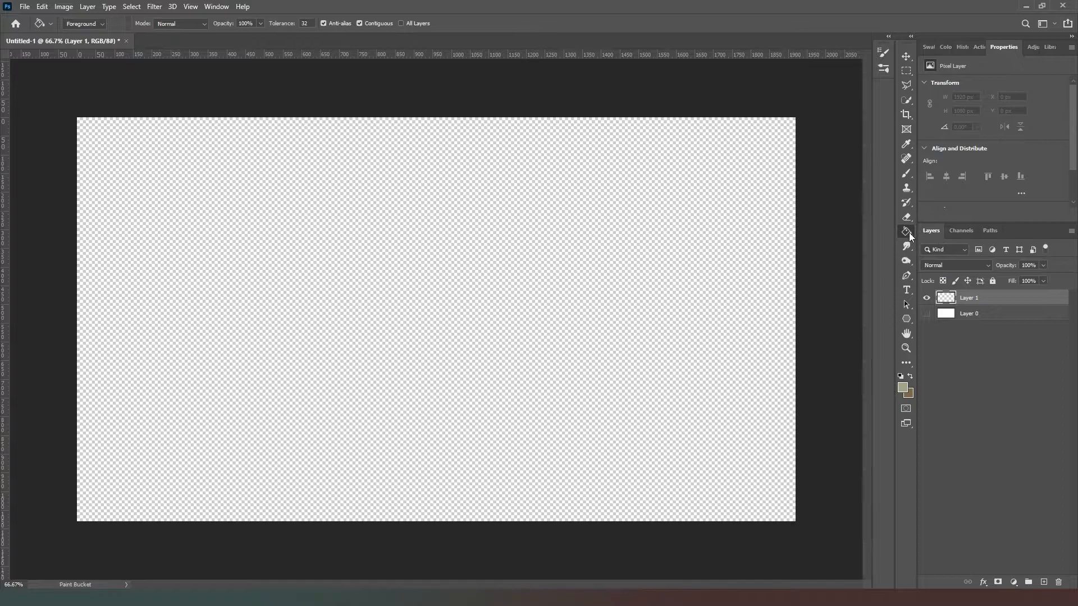
{"action": "left_click", "coordinate": [904, 388]}
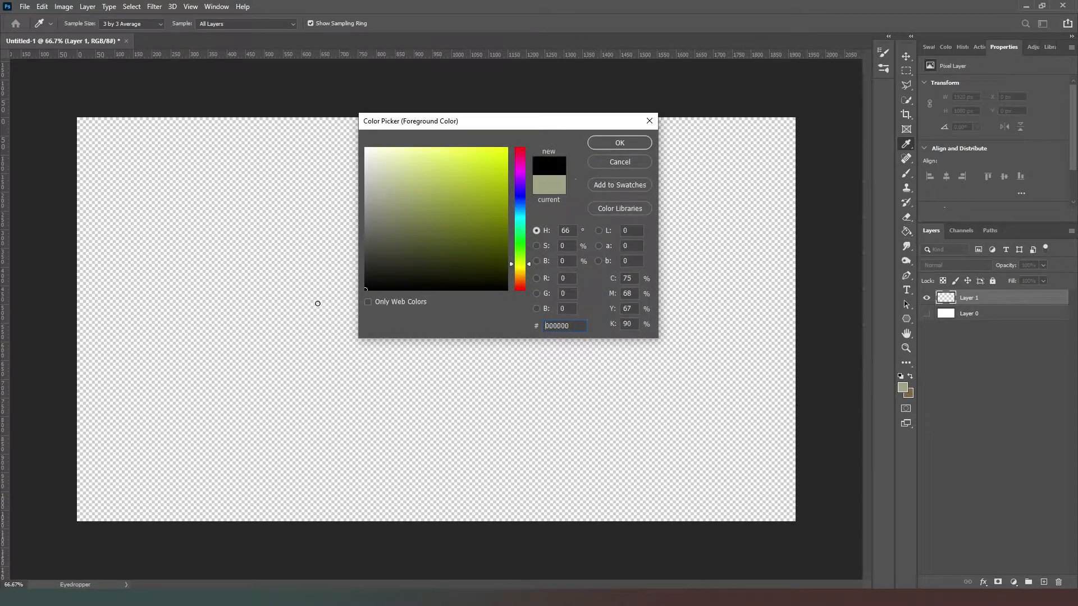
{"action": "left_click", "coordinate": [371, 287]}
{"action": "left_click", "coordinate": [619, 144]}
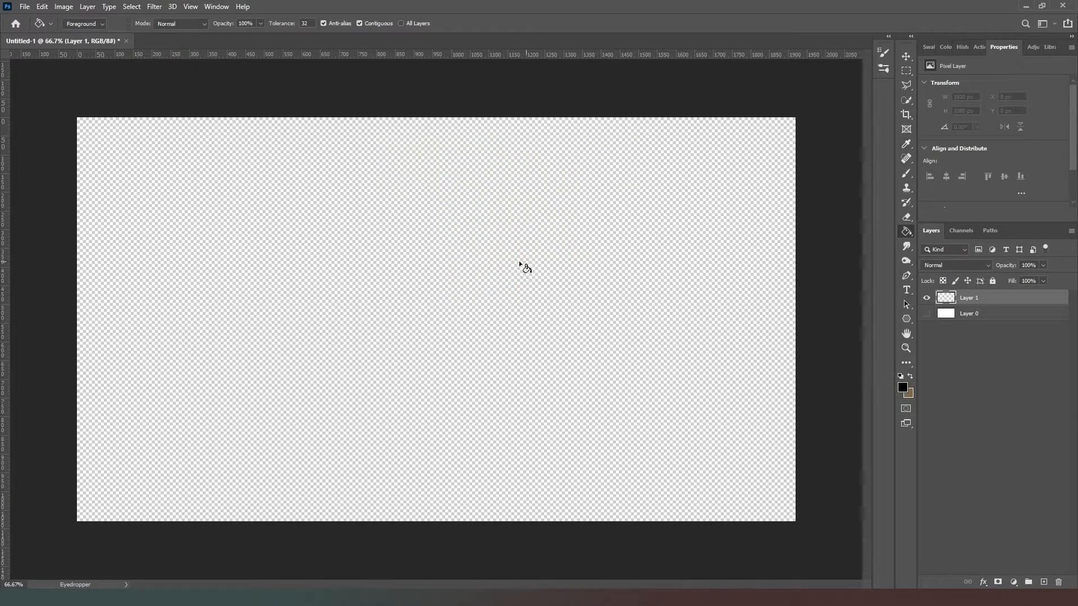
{"action": "left_click", "coordinate": [513, 267]}
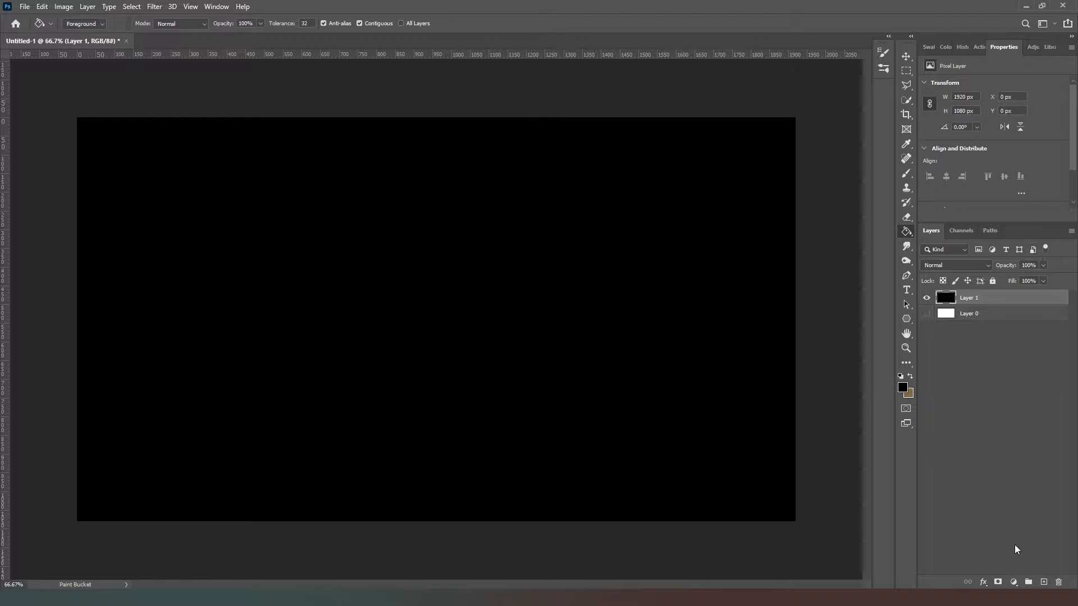
Add a layer mask and dab a large soft brush (opacity 24%, flow 51%) in the centre.
{"action": "left_click", "coordinate": [999, 583]}
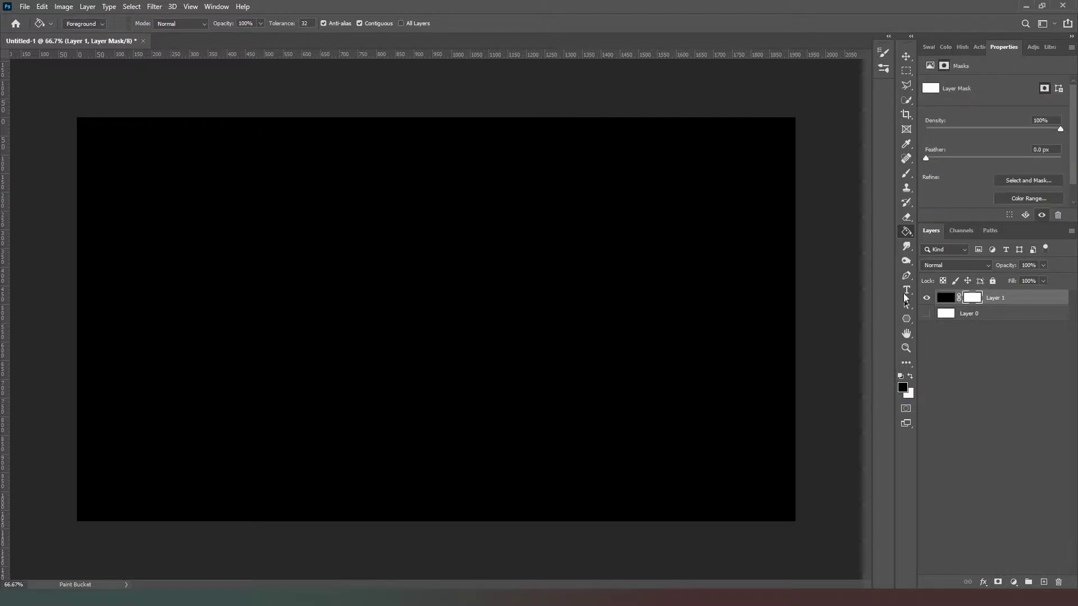
{"action": "left_click", "coordinate": [907, 174]}
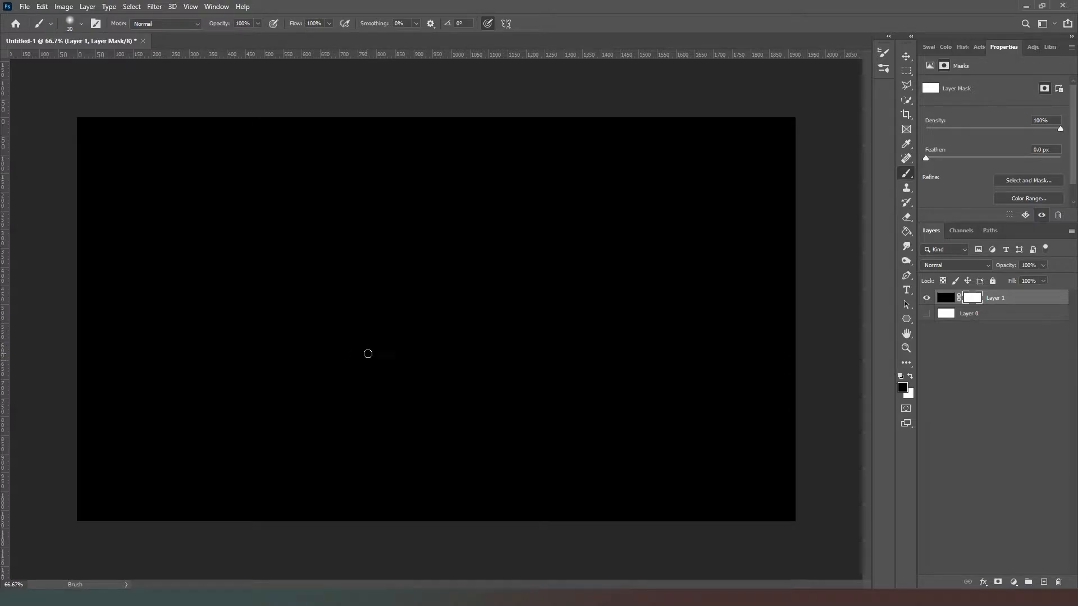
{"action": "key", "text": "bracketright"}
{"action": "key", "text": "bracketright"}
{"action": "key", "text": "bracketright"}
{"action": "key", "text": "bracketright"}
{"action": "key", "text": "bracketright"}
{"action": "key", "text": "bracketright"}
{"action": "key", "text": "bracketright"}
{"action": "key", "text": "bracketright"}
{"action": "key", "text": "bracketright"}
{"action": "key", "text": "bracketright"}
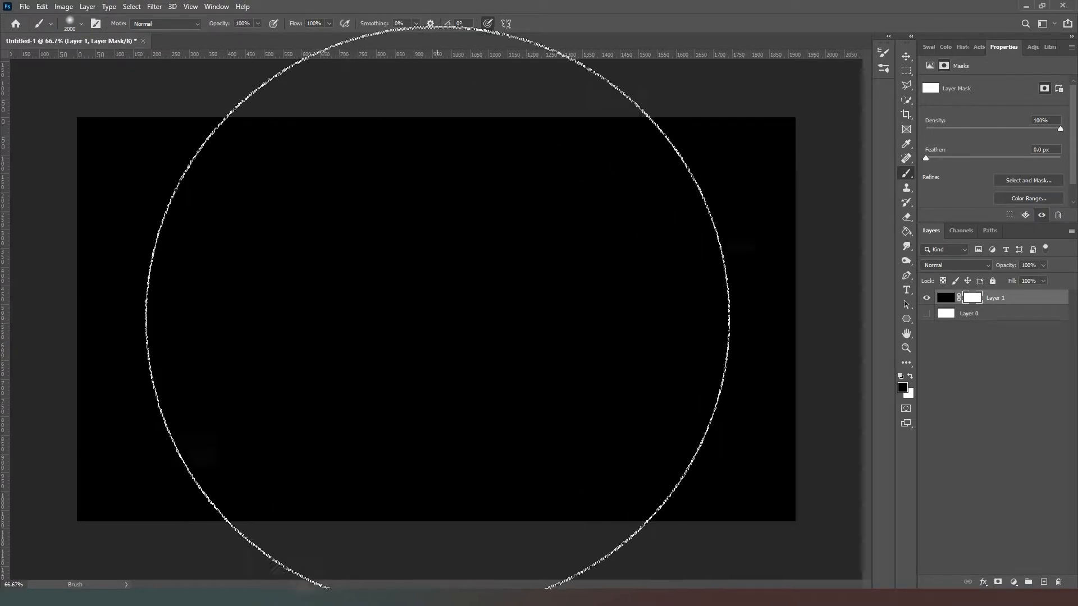
{"action": "key", "text": "bracketright"}
{"action": "key", "text": "bracketright"}
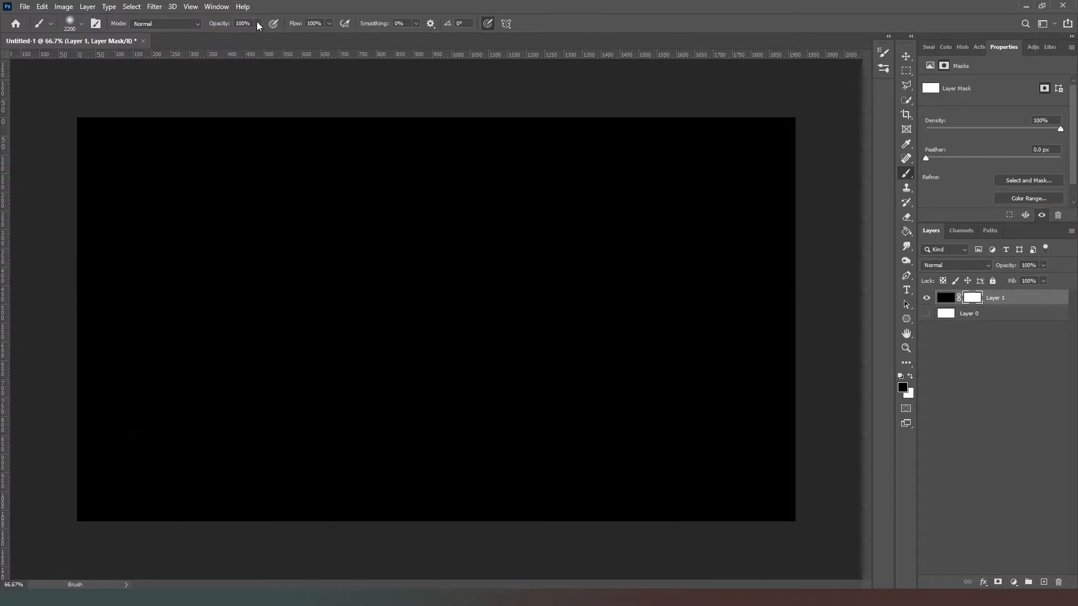
{"action": "left_click_drag", "start_coordinate": [224, 36], "coordinate": [218, 37]}
{"action": "left_click", "coordinate": [329, 24]}
{"action": "left_click_drag", "start_coordinate": [332, 38], "coordinate": [304, 38]}
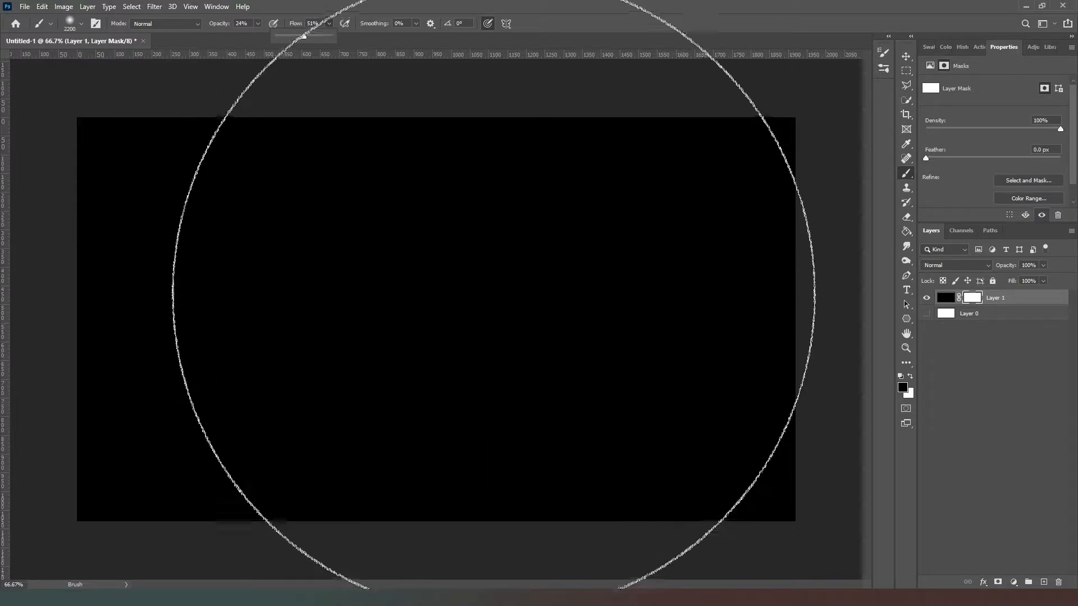
{"action": "left_click", "coordinate": [437, 277]}
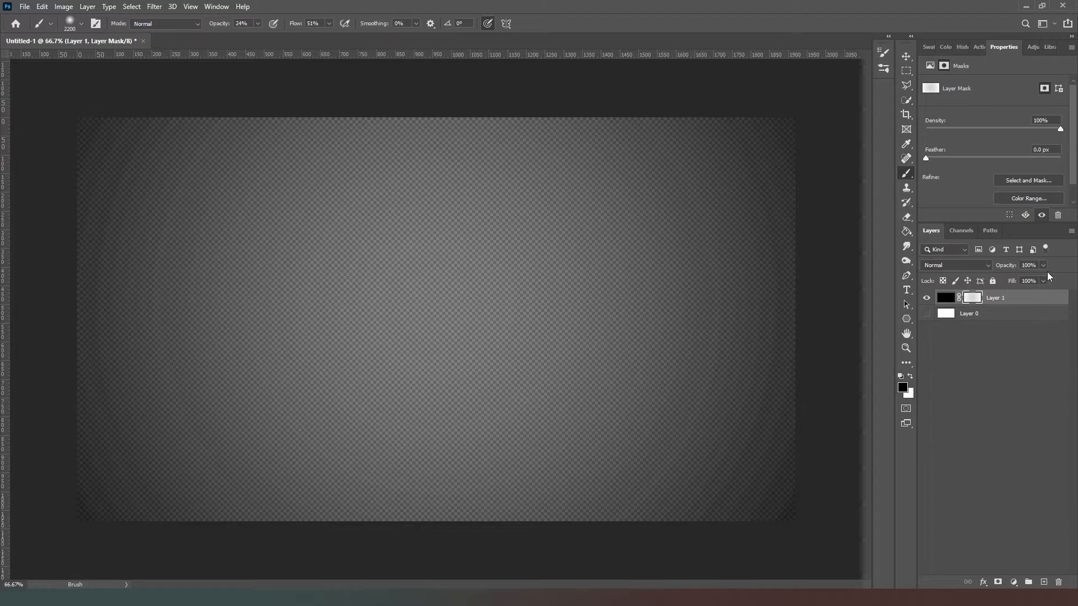
Lower Layer 1's opacity to 17% so the vignette is faint.
{"action": "left_click", "coordinate": [1042, 266]}
{"action": "left_click_drag", "start_coordinate": [999, 278], "coordinate": [999, 277]}
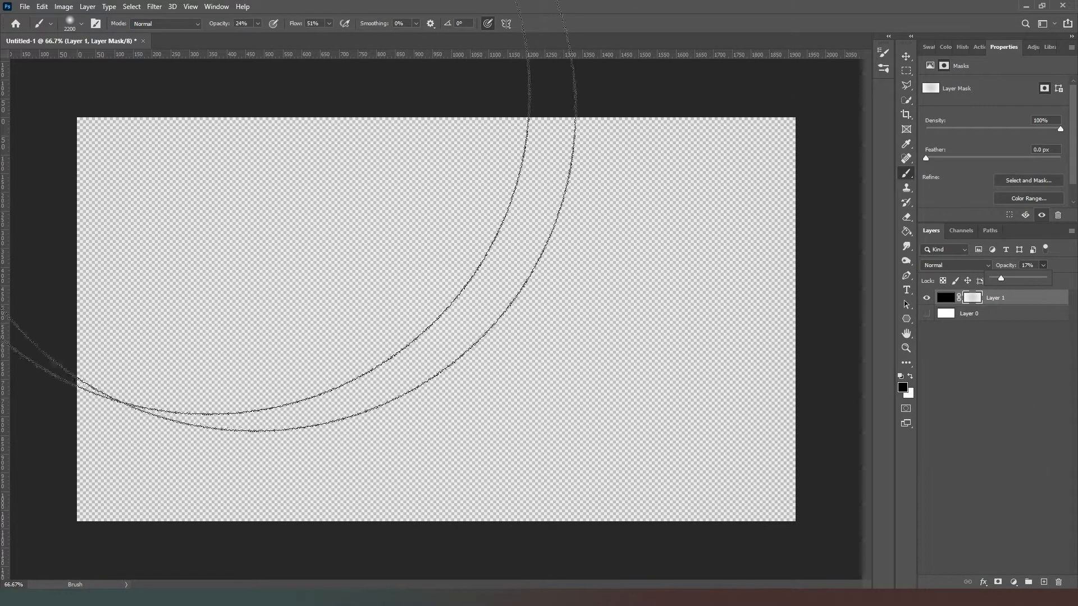
Quick-export the image as Notif.png into the game/images/ui folder.
{"action": "left_click", "coordinate": [24, 6]}
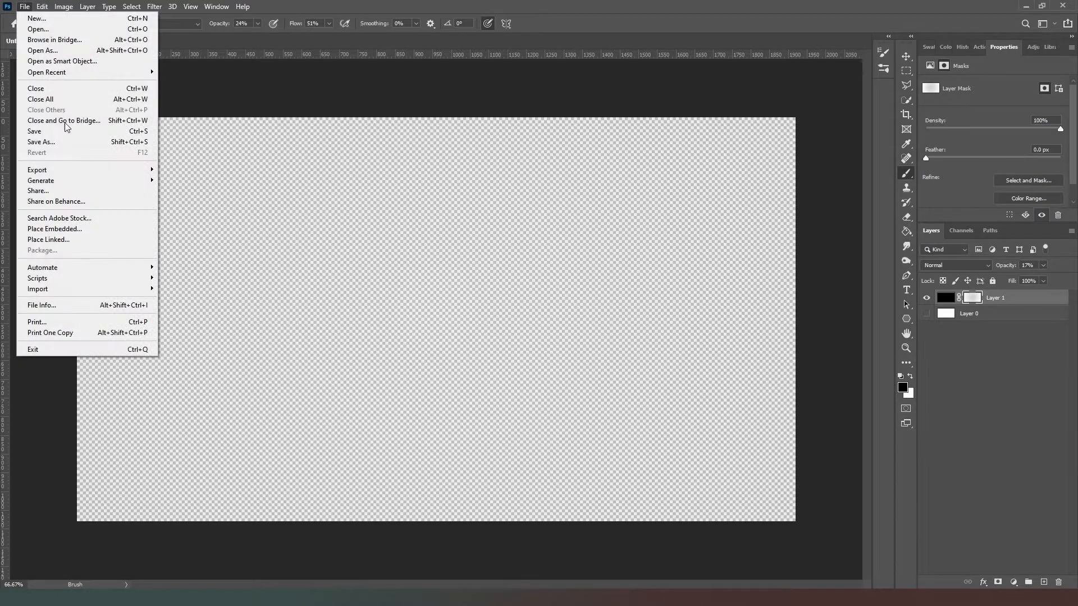
{"action": "mouse_move", "coordinate": [37, 169]}
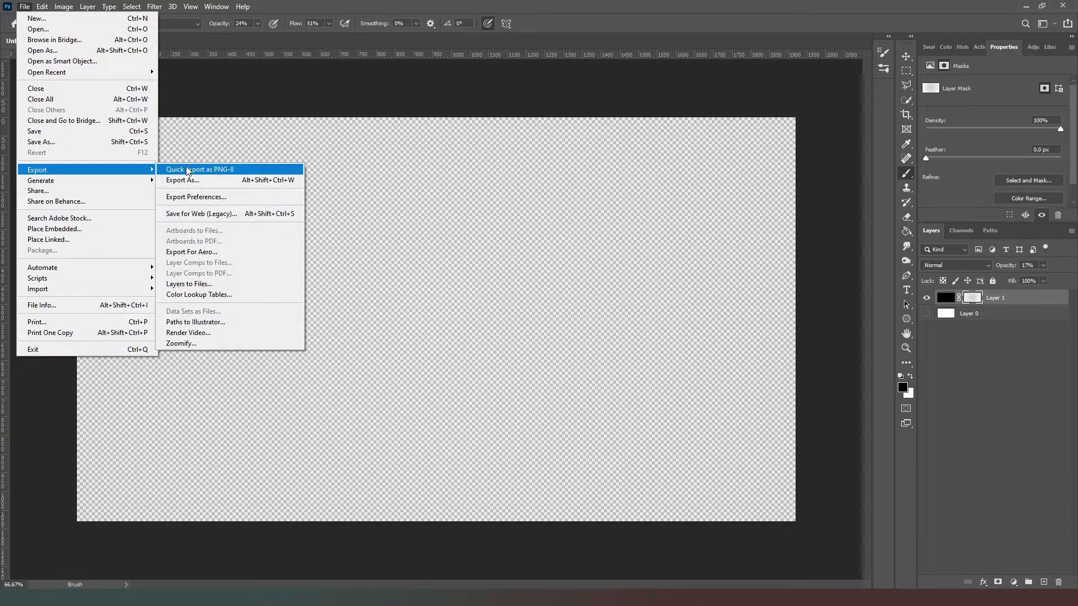
{"action": "left_click", "coordinate": [200, 169]}
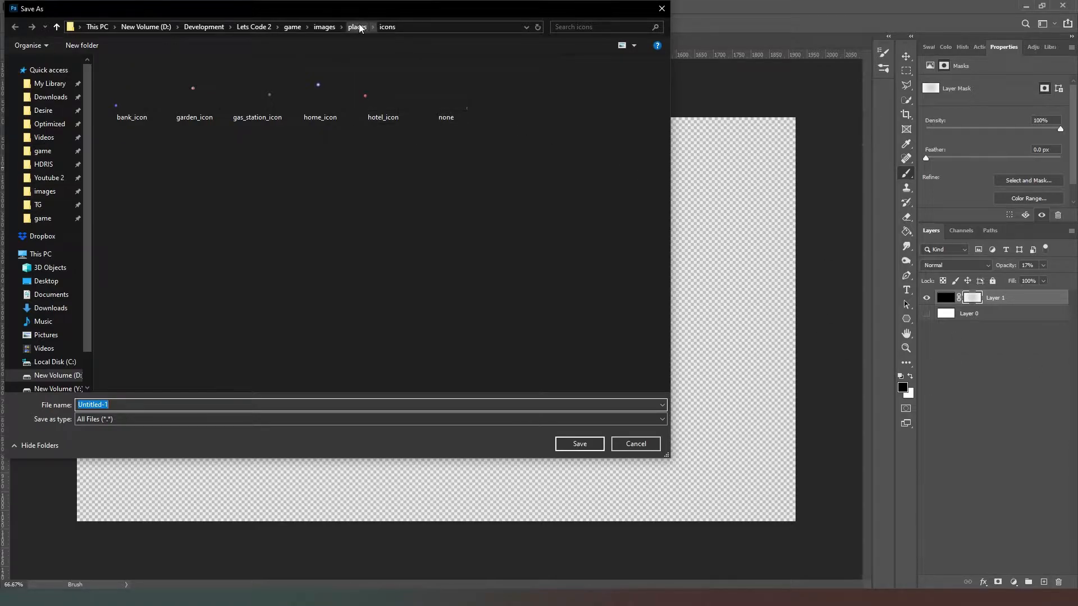
{"action": "left_click", "coordinate": [324, 27]}
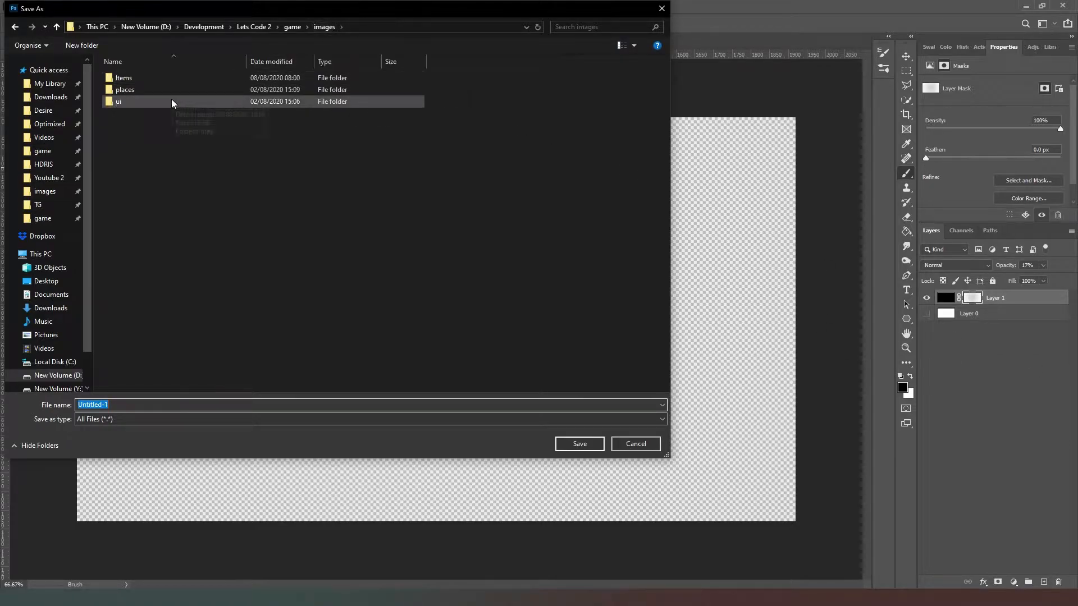
{"action": "double_click", "coordinate": [169, 101]}
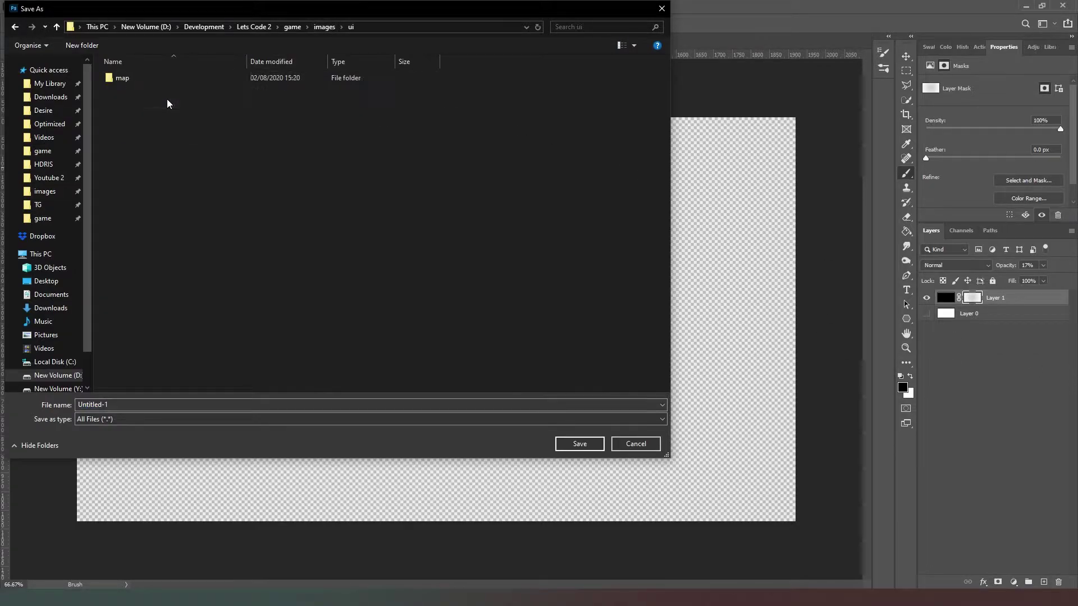
{"action": "left_click", "coordinate": [213, 405]}
{"action": "type", "text": "Not"}
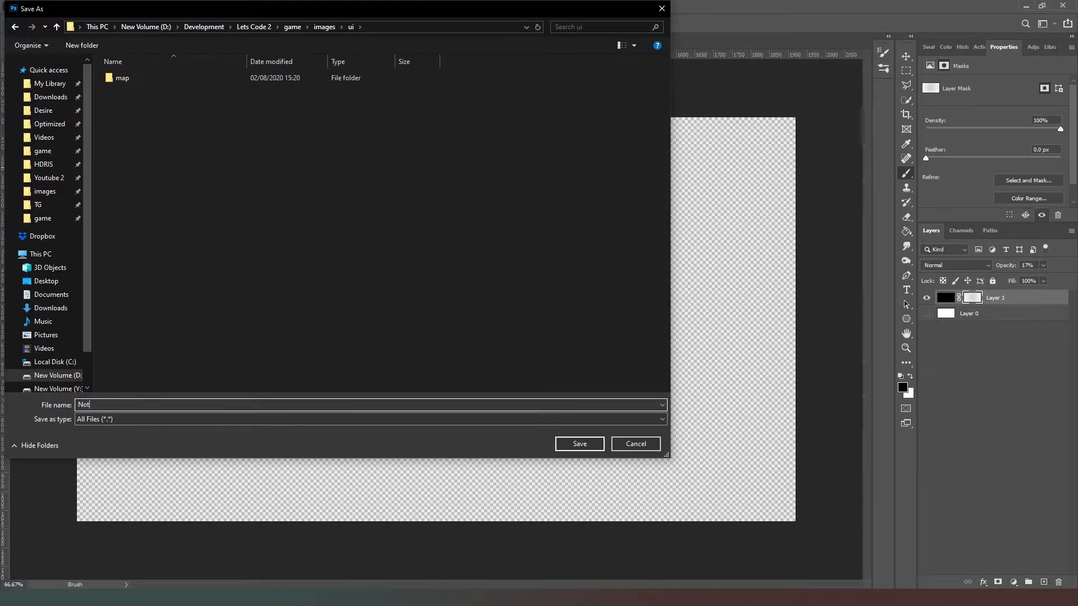
{"action": "type", "text": "if.png"}
{"action": "left_click", "coordinate": [580, 444]}
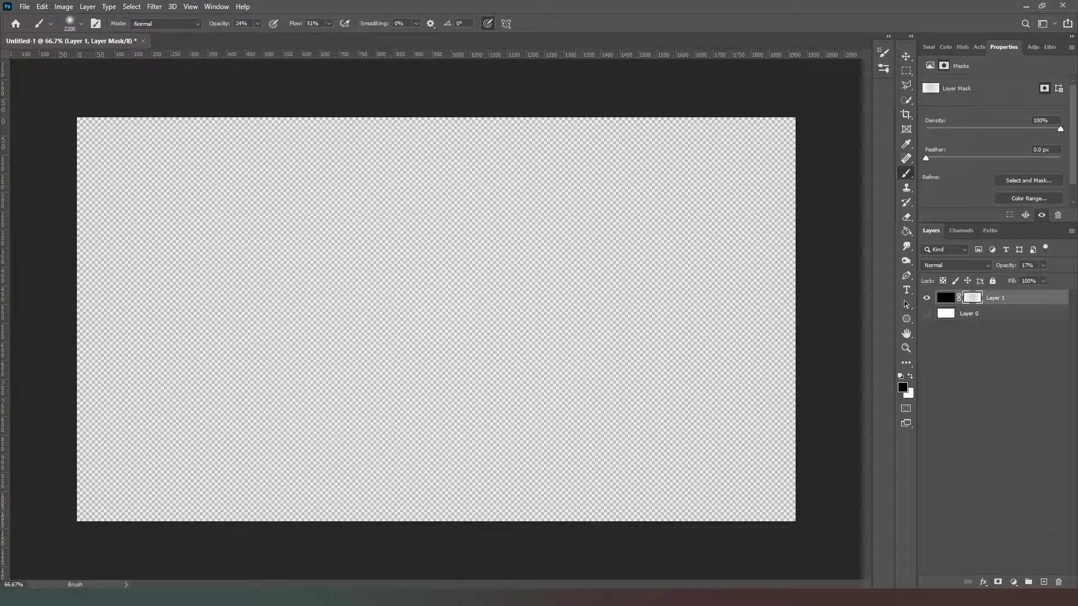
In mainui.rpy, start a new line below 'use NavMap' in the Main_UI screen.
{"action": "key", "text": "alt+Tab"}
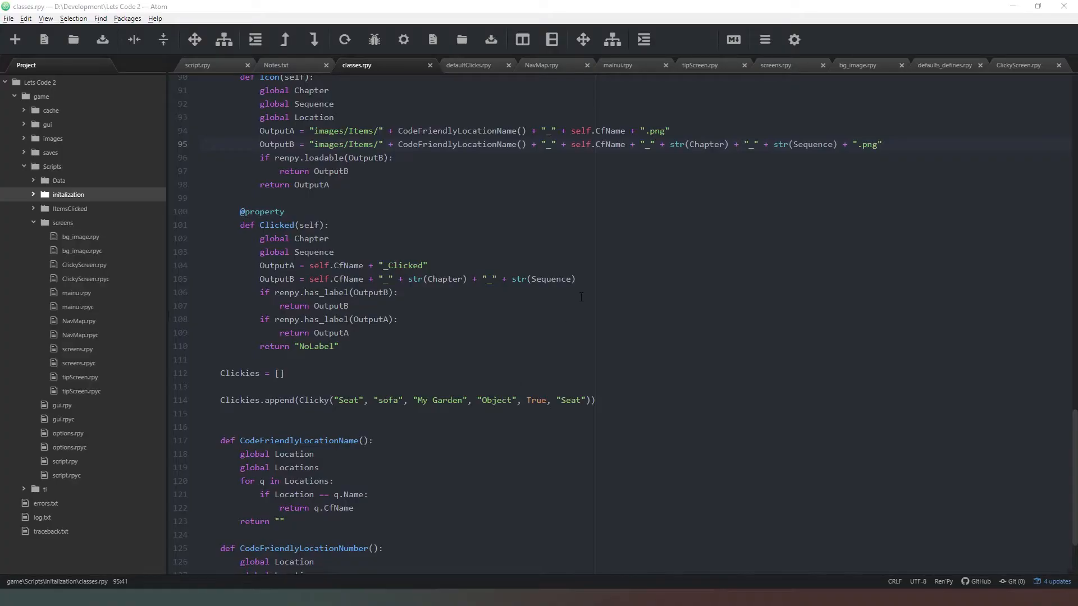
{"action": "left_click", "coordinate": [617, 65]}
{"action": "left_click", "coordinate": [319, 243]}
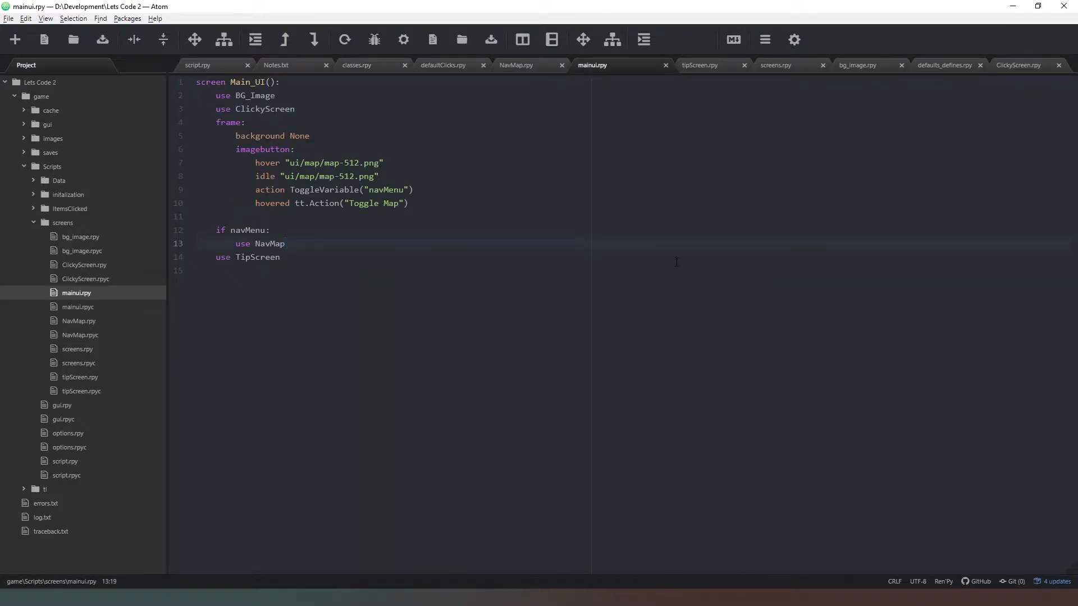
{"action": "key", "text": "Return"}
{"action": "key", "text": "BackSpace"}
{"action": "type", "text": "if"}
{"action": "type", "text": " Notification"}
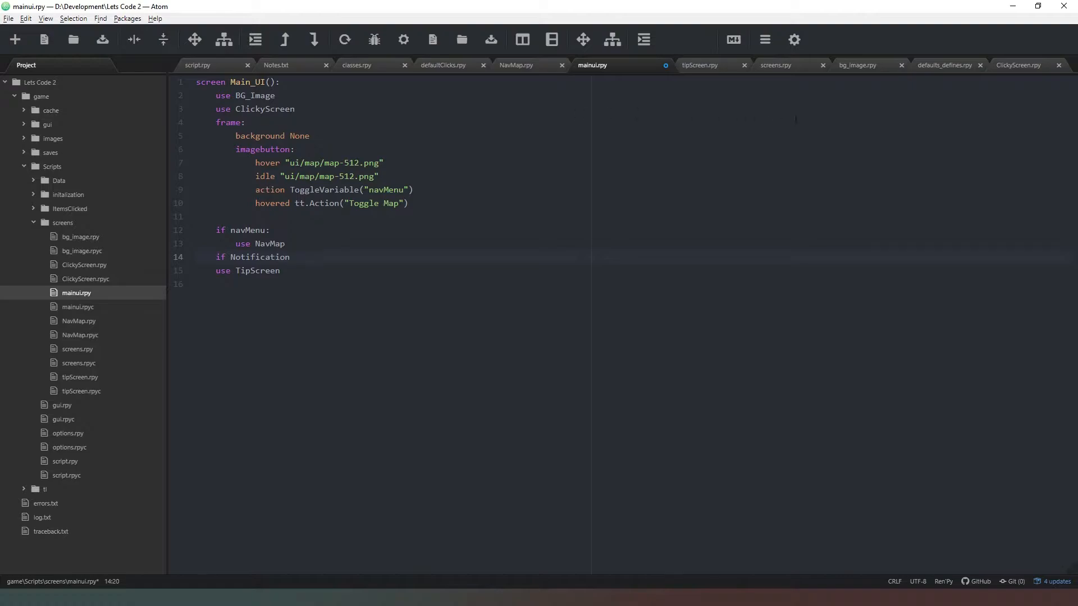
Copy the Notification name from defaults_defines.rpy into an 'if Notification' line on line 14.
{"action": "left_click", "coordinate": [945, 65]}
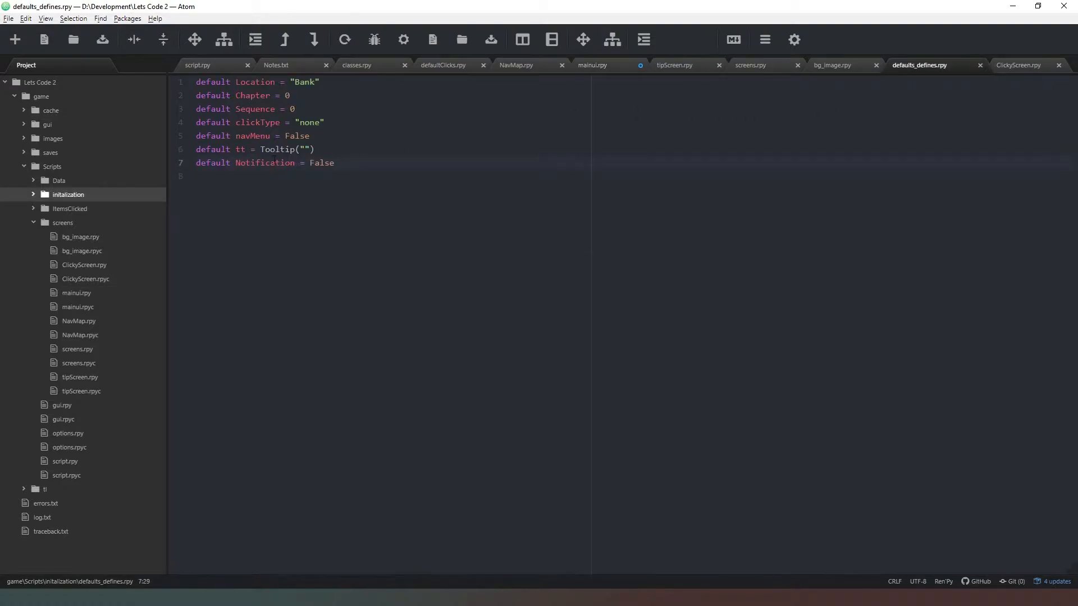
{"action": "double_click", "coordinate": [274, 162]}
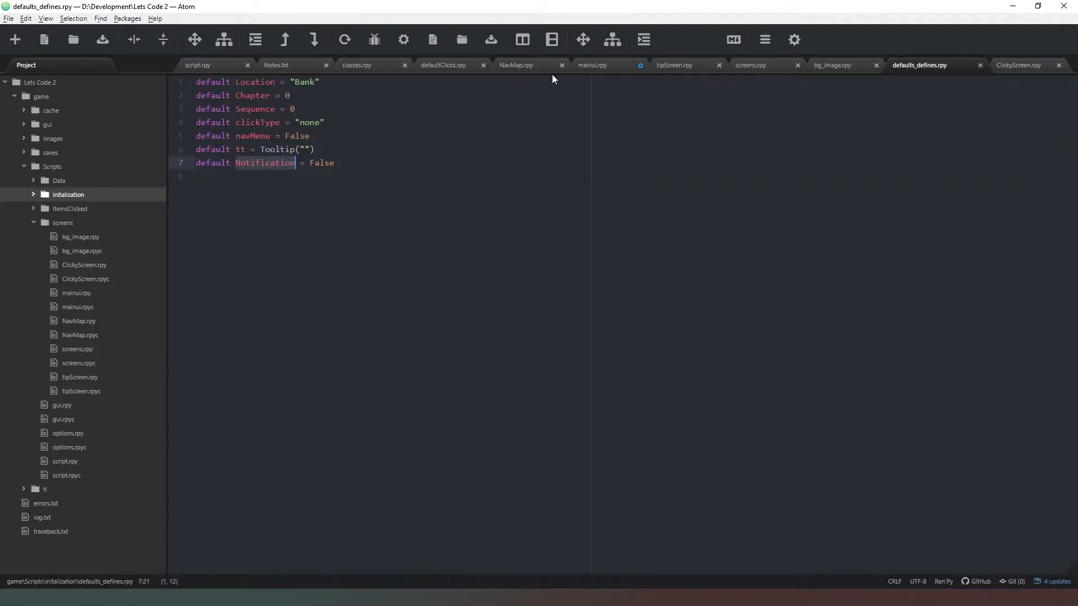
{"action": "left_click", "coordinate": [593, 66]}
{"action": "double_click", "coordinate": [268, 258]}
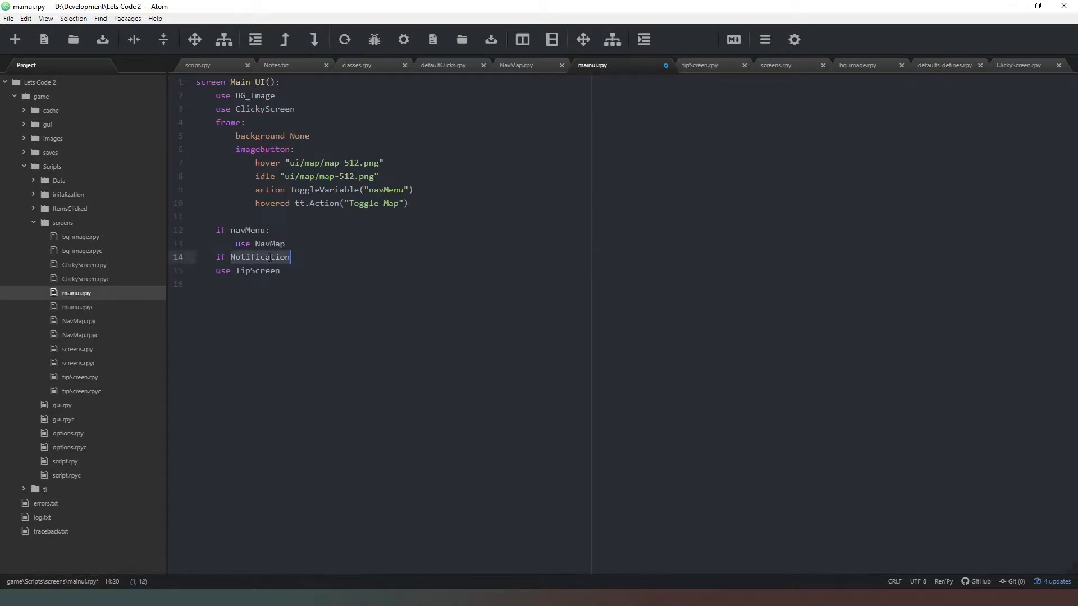
{"action": "left_click", "coordinate": [352, 255]}
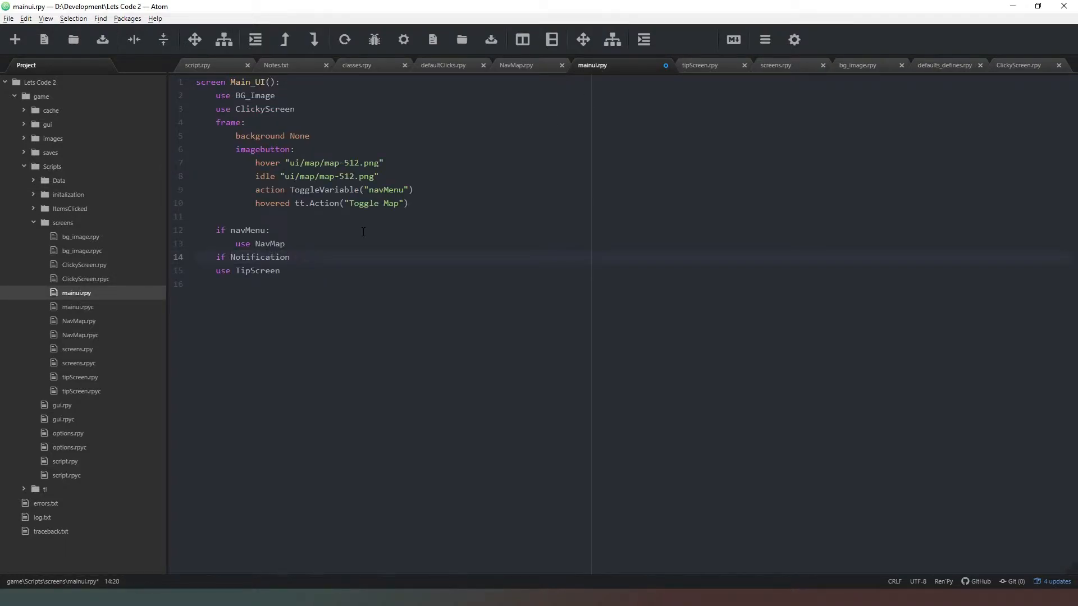
{"action": "type", "text": ":"}
Add an imagebutton with hover/idle "ui/Notif.png" and action NullAction() under the condition.
{"action": "key", "text": "Return"}
{"action": "type", "text": "ad"}
{"action": "type", "text": "d"}
{"action": "key", "text": "BackSpace"}
{"action": "key", "text": "BackSpace"}
{"action": "key", "text": "BackSpace"}
{"action": "type", "text": "imagebut"}
{"action": "type", "text": "ton"}
{"action": "key", "text": "Return"}
{"action": "type", "text": "hove"}
{"action": "type", "text": "r \""}
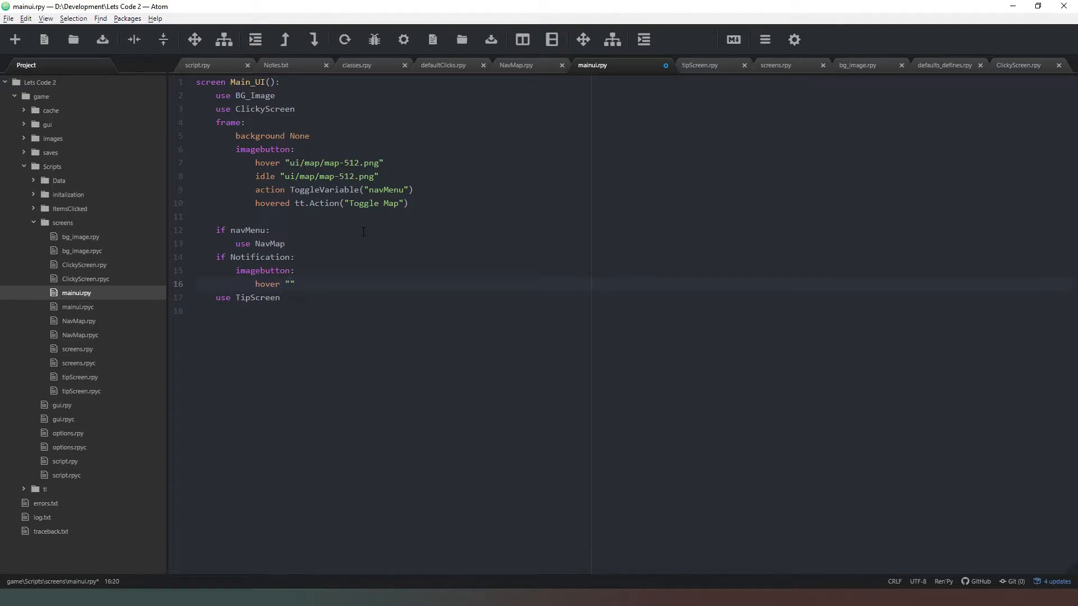
{"action": "type", "text": "ui/Not"}
{"action": "type", "text": "if."}
{"action": "type", "text": "png"}
{"action": "key", "text": "End"}
{"action": "key", "text": "Return"}
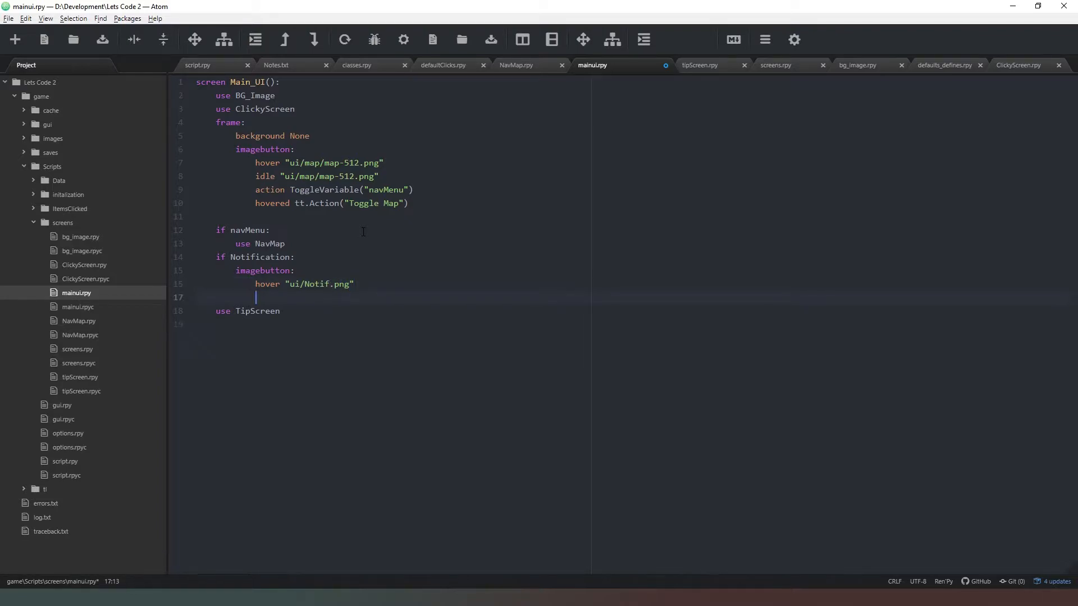
{"action": "type", "text": "idle"}
{"action": "type", "text": " \"ui/N"}
{"action": "type", "text": "otif."}
{"action": "type", "text": "png"}
{"action": "key", "text": "Return"}
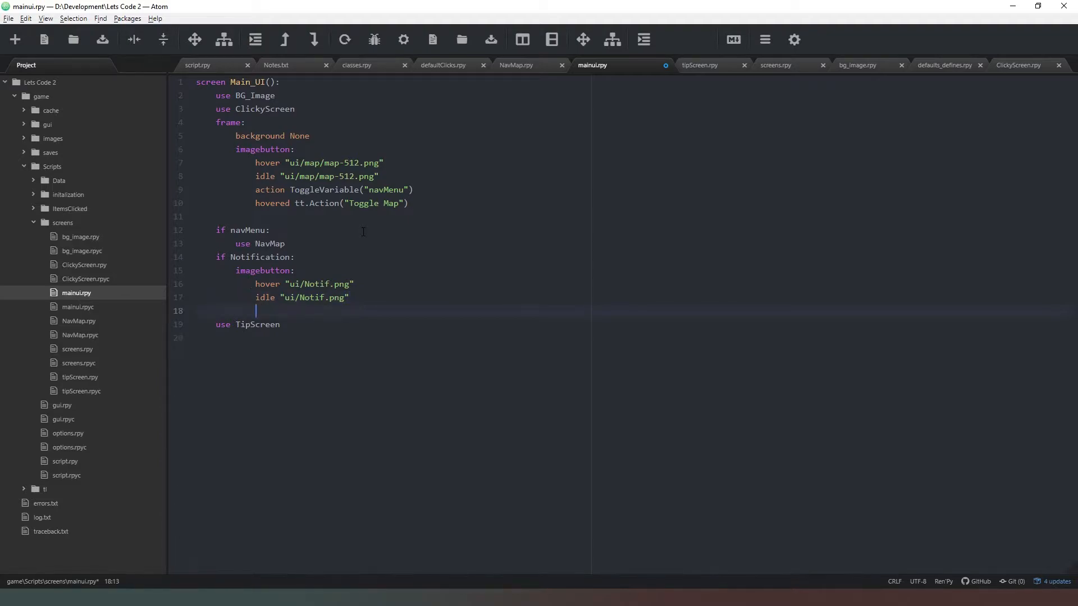
{"action": "type", "text": "saction "}
{"action": "type", "text": "NullA"}
{"action": "type", "text": "ction()"}
In script.rpy, duplicate the clickType "Nav" check block below itself in the start loop.
{"action": "key", "text": "alt+1"}
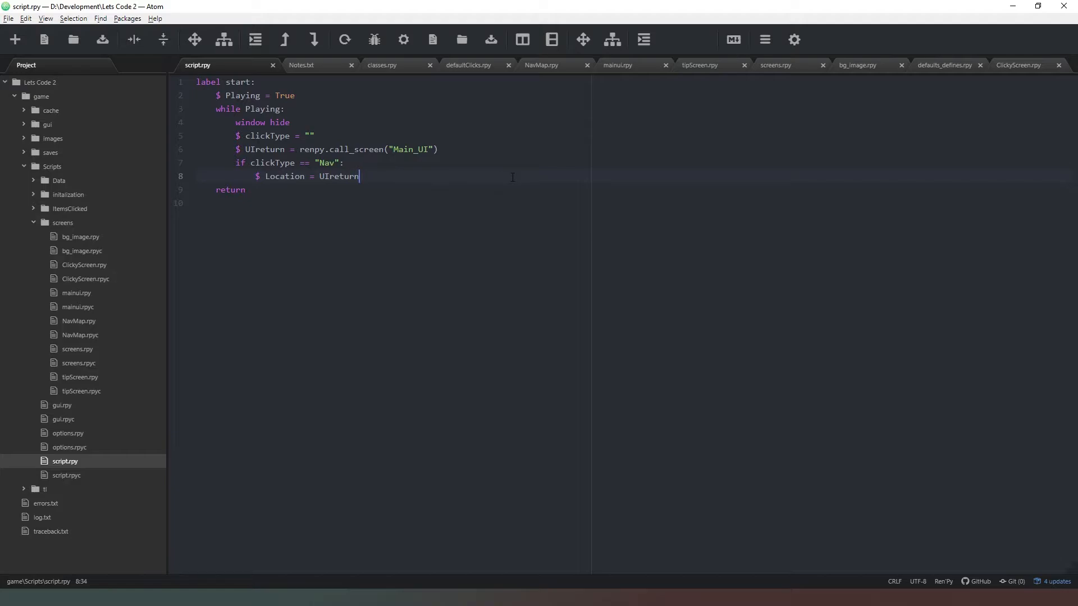
{"action": "key", "text": "Return"}
{"action": "key", "text": "shift+Up"}
{"action": "key", "text": "shift+Up"}
{"action": "key", "text": "ctrl+shift+Left"}
{"action": "key", "text": "ctrl+shift+Left"}
{"action": "key", "text": "ctrl+shift+Left"}
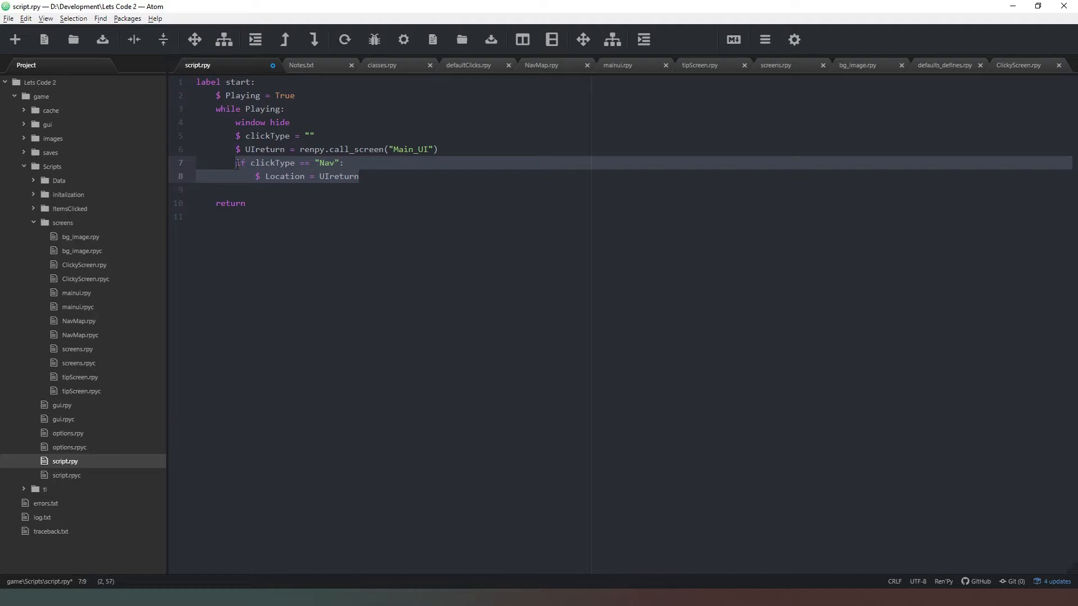
{"action": "key", "text": "ctrl+c"}
{"action": "key", "text": "Down"}
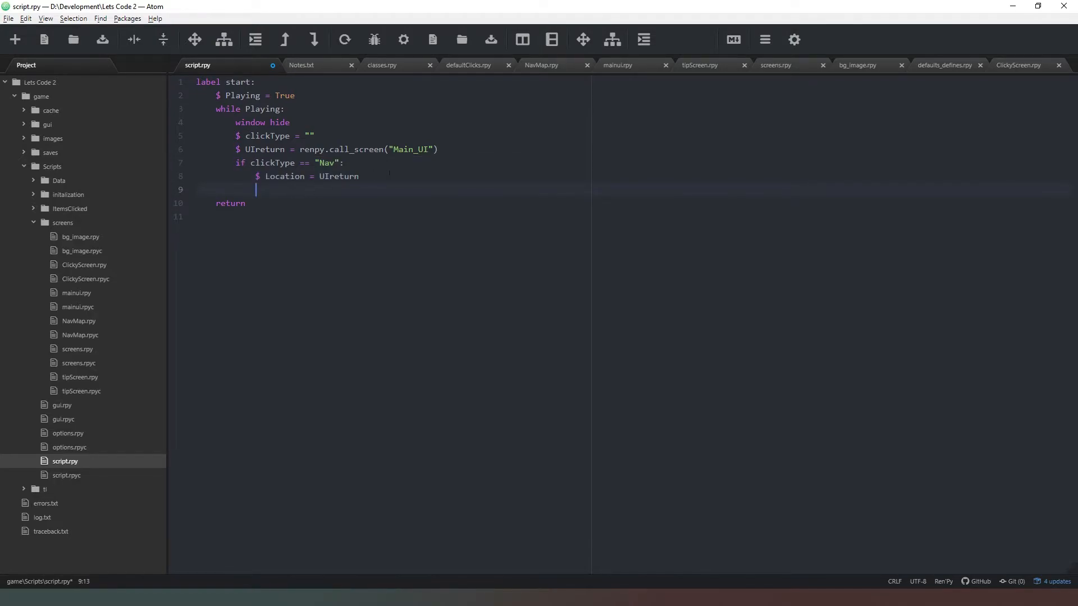
{"action": "key", "text": "BackSpace"}
{"action": "key", "text": "ctrl+v"}
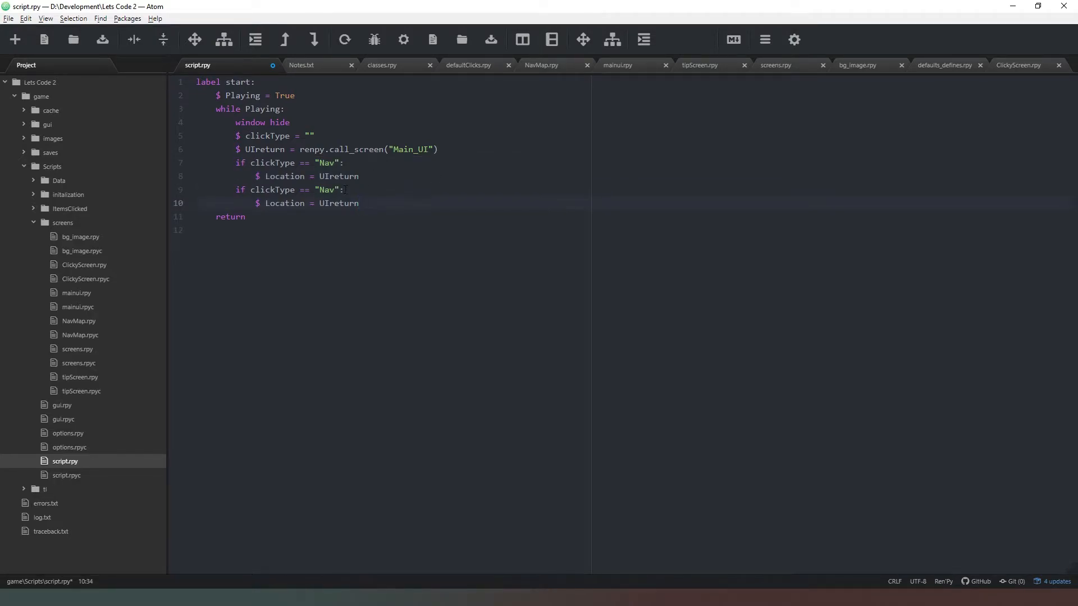
Look up the Object click type on line 114 of classes.rpy.
{"action": "left_click", "coordinate": [383, 65]}
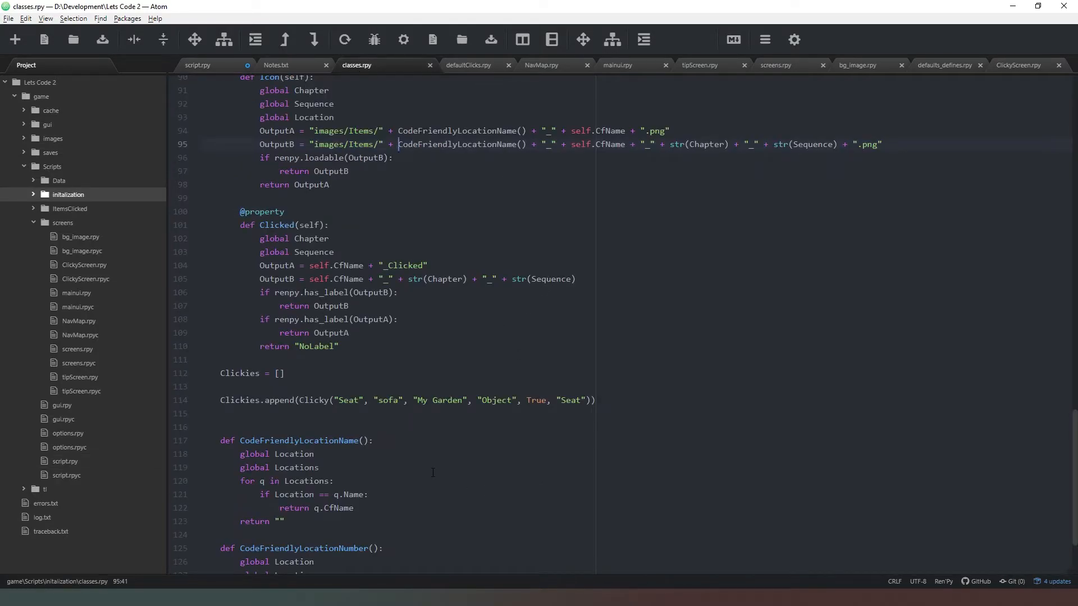
{"action": "scroll", "coordinate": [432, 473], "scroll_direction": "up", "scroll_amount": 3}
{"action": "scroll", "coordinate": [432, 472], "scroll_direction": "down", "scroll_amount": 3}
{"action": "double_click", "coordinate": [503, 400]}
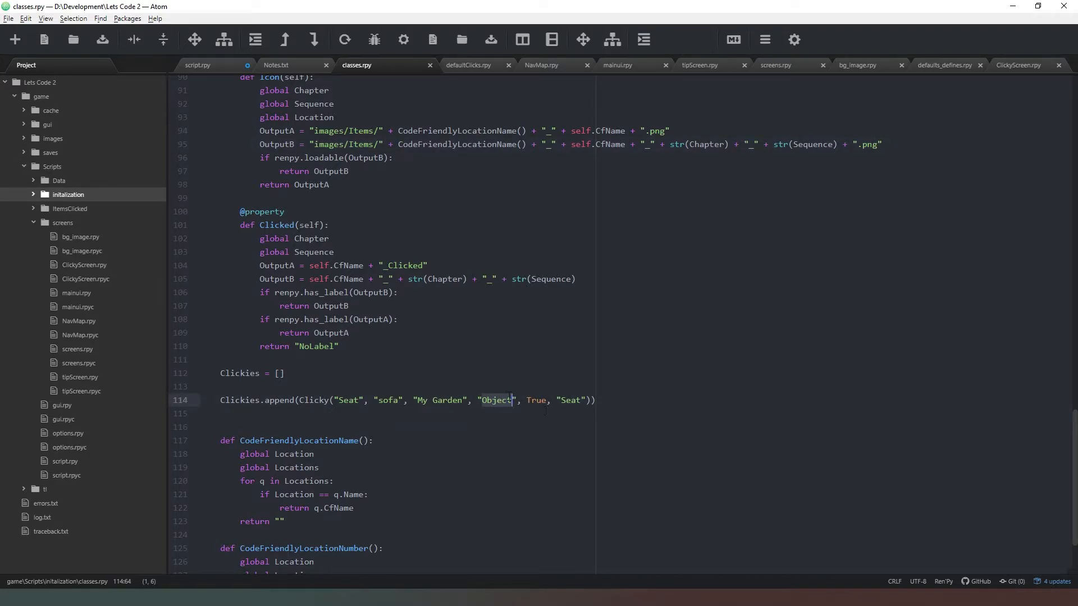
Change the copied check to "Object" with 'call expression UIreturn', and save script.rpy.
{"action": "left_click", "coordinate": [218, 67]}
{"action": "double_click", "coordinate": [327, 190]}
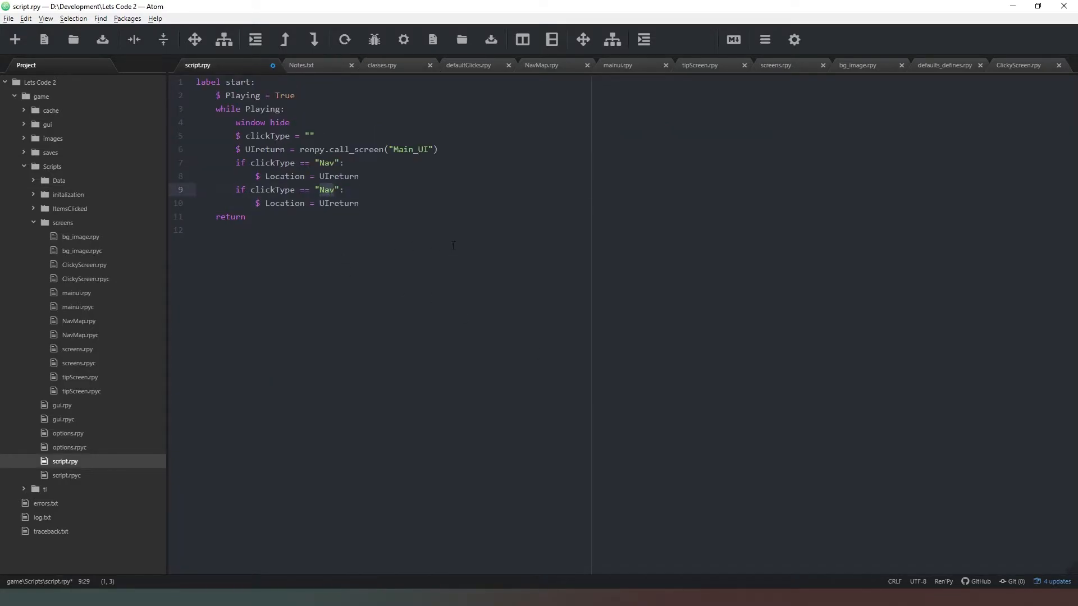
{"action": "type", "text": "Object"}
{"action": "left_click_drag", "start_coordinate": [361, 203], "coordinate": [256, 202]}
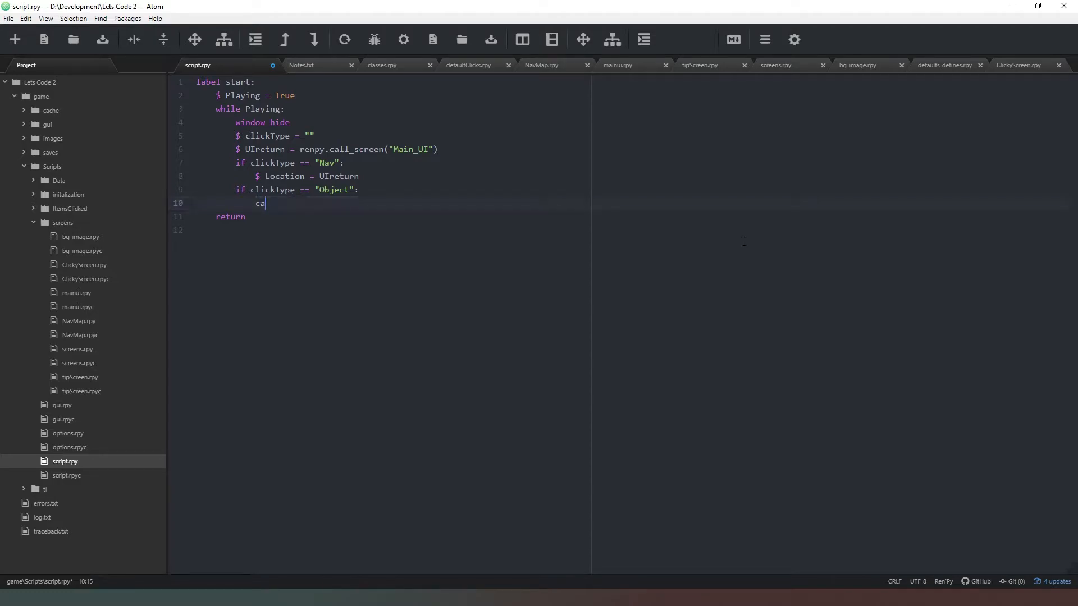
{"action": "type", "text": "call expression"}
{"action": "type", "text": " UI"}
{"action": "type", "text": "return"}
{"action": "key", "text": "ctrl+s"}
Review ClickyScreen.rpy, then view the Clicked label lookup in classes.rpy.
{"action": "left_click", "coordinate": [1012, 69]}
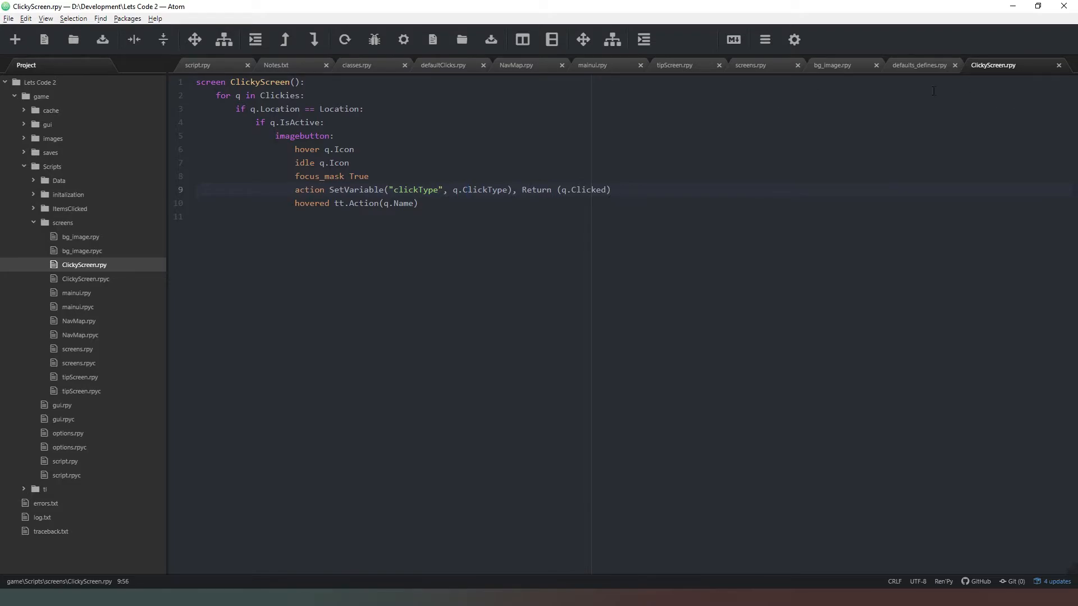
{"action": "left_click", "coordinate": [362, 65]}
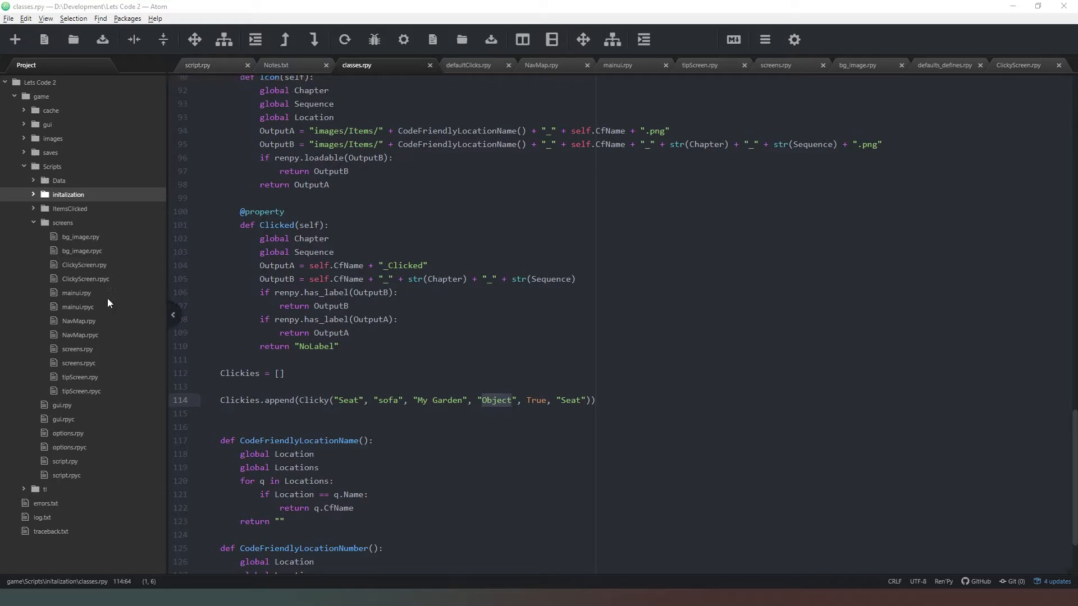
In defaultClicks.rpy, add '$ Notification = True' under the NoLabel label.
{"action": "left_click", "coordinate": [52, 209]}
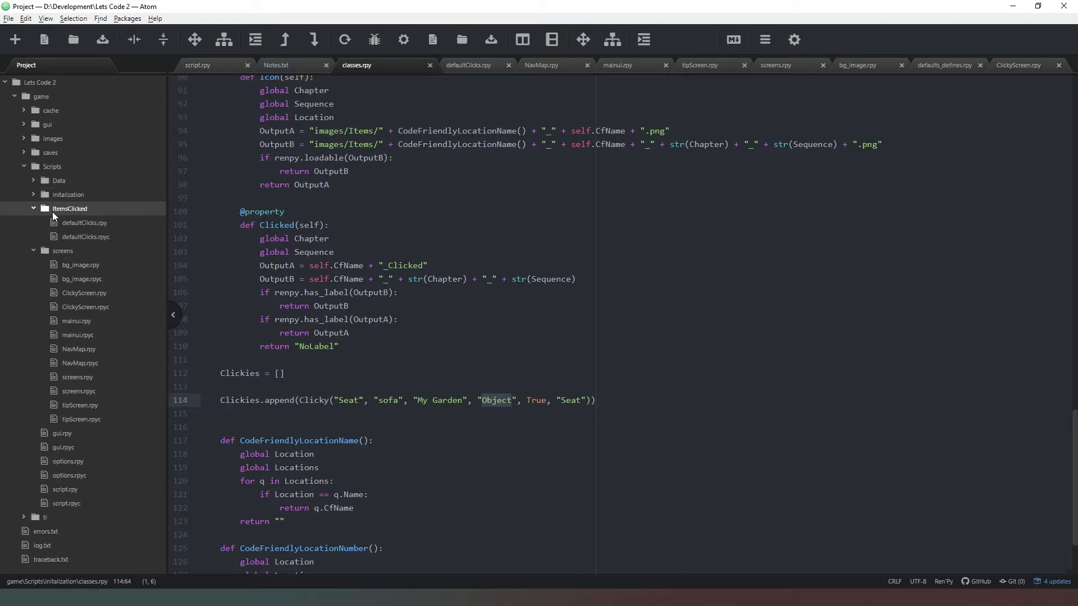
{"action": "left_click", "coordinate": [86, 225]}
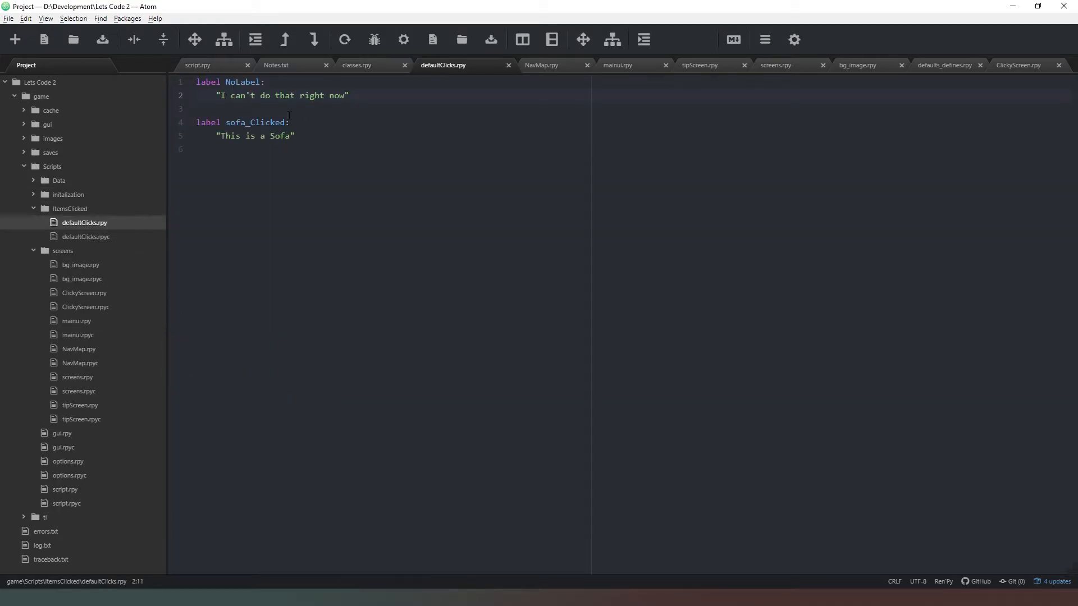
{"action": "left_click", "coordinate": [304, 84]}
{"action": "key", "text": "Return"}
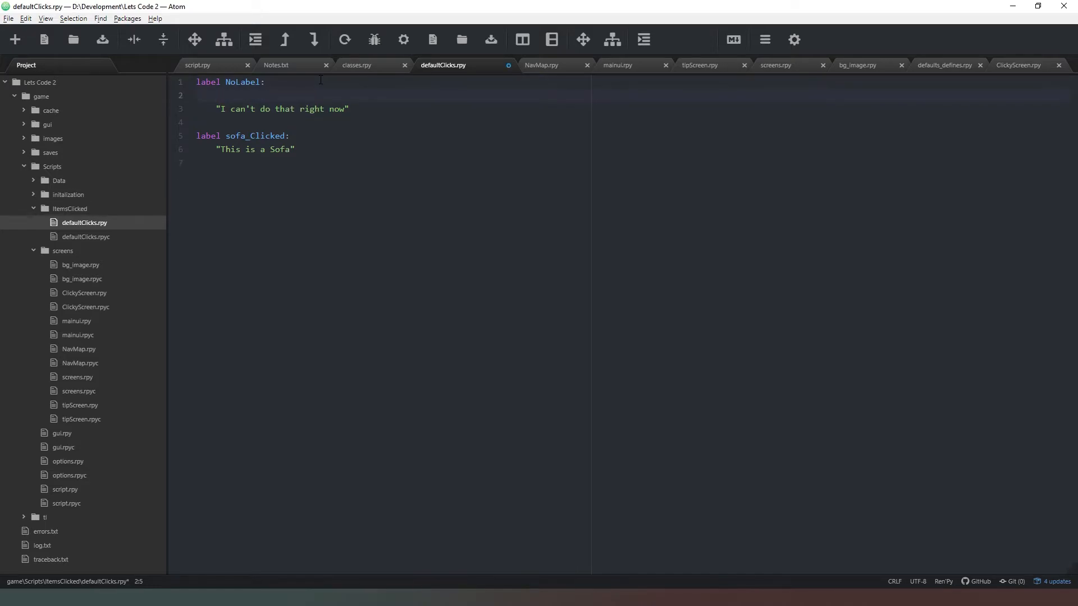
{"action": "type", "text": "$ "}
{"action": "type", "text": "Notifc"}
{"action": "type", "text": "at"}
{"action": "key", "text": "BackSpace"}
{"action": "key", "text": "BackSpace"}
{"action": "key", "text": "BackSpace"}
{"action": "type", "text": "ication "}
{"action": "type", "text": "True"}
Copy the Notification line under sofa_Clicked and save defaultClicks.rpy.
{"action": "left_click_drag", "start_coordinate": [321, 95], "coordinate": [308, 82]}
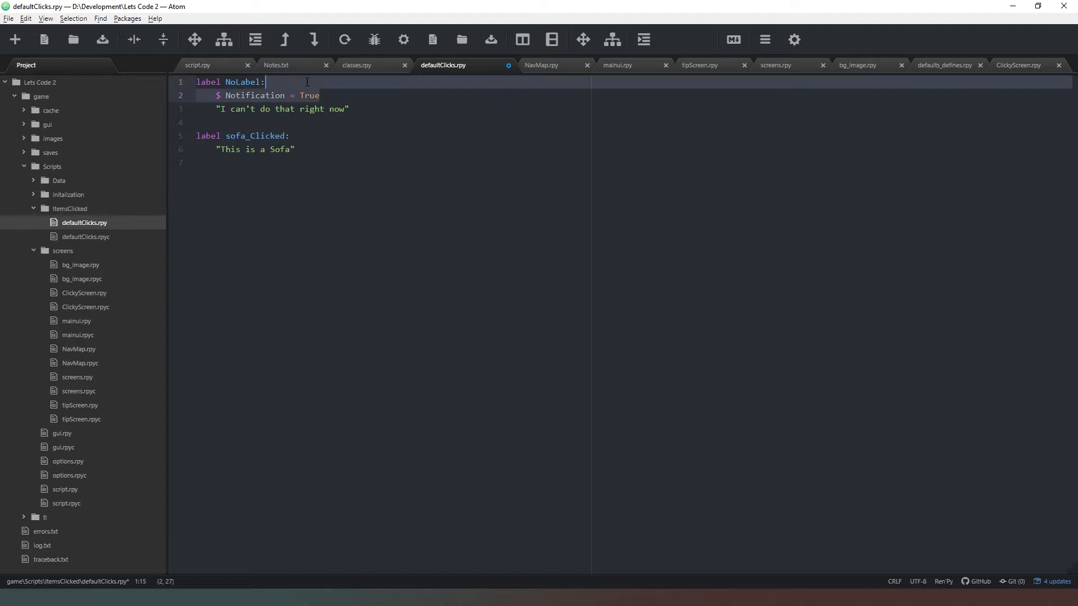
{"action": "left_click", "coordinate": [305, 149]}
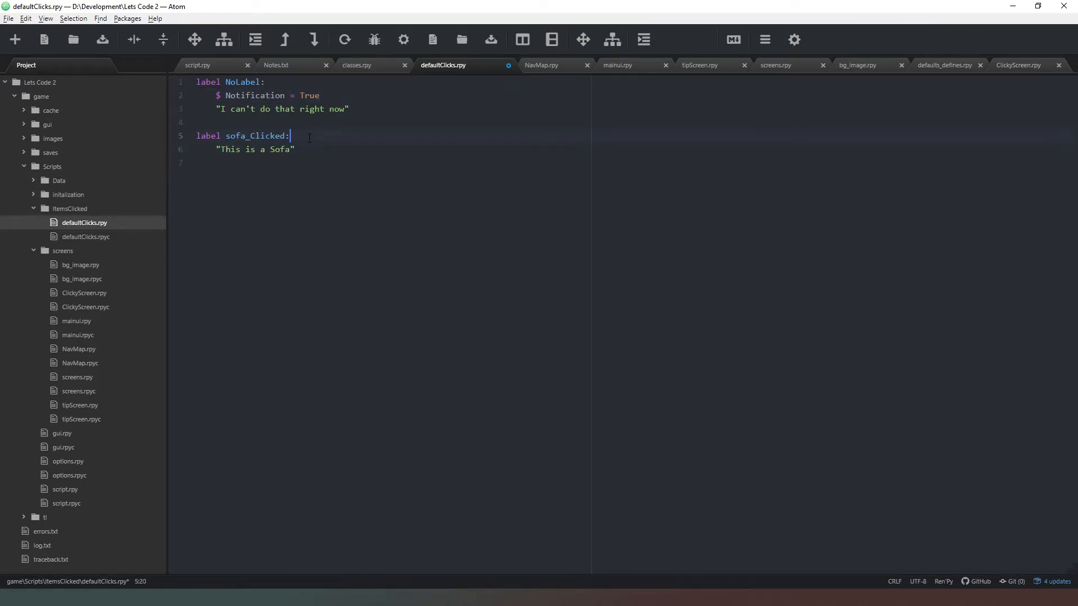
{"action": "key", "text": "ctrl+v"}
{"action": "key", "text": "ctrl+s"}
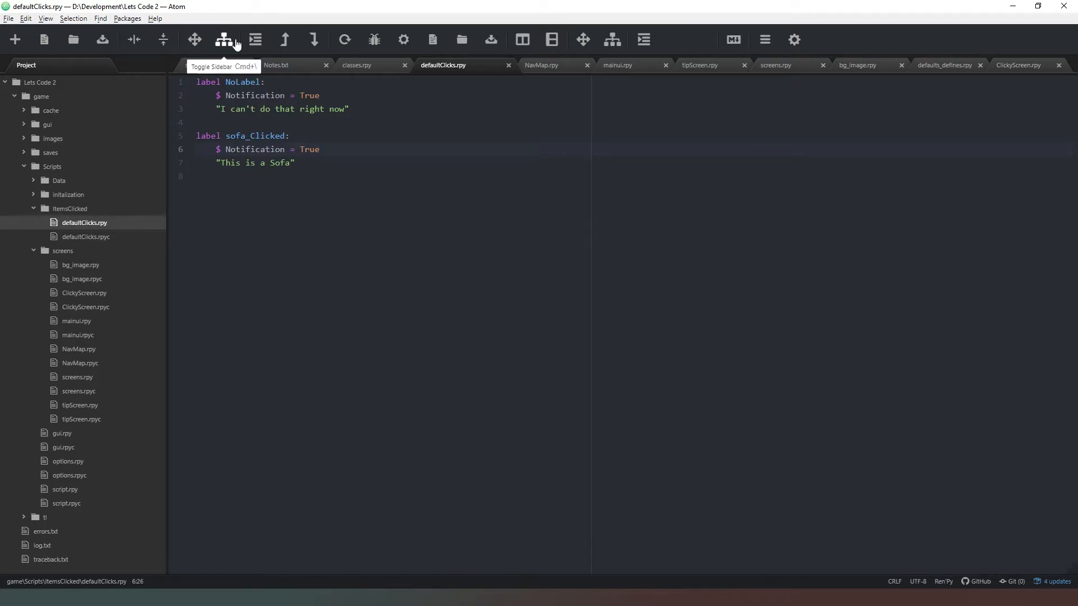
Paste a '$ Notification' line after 'window hide' in script.rpy and dedent it one level.
{"action": "left_click", "coordinate": [221, 65]}
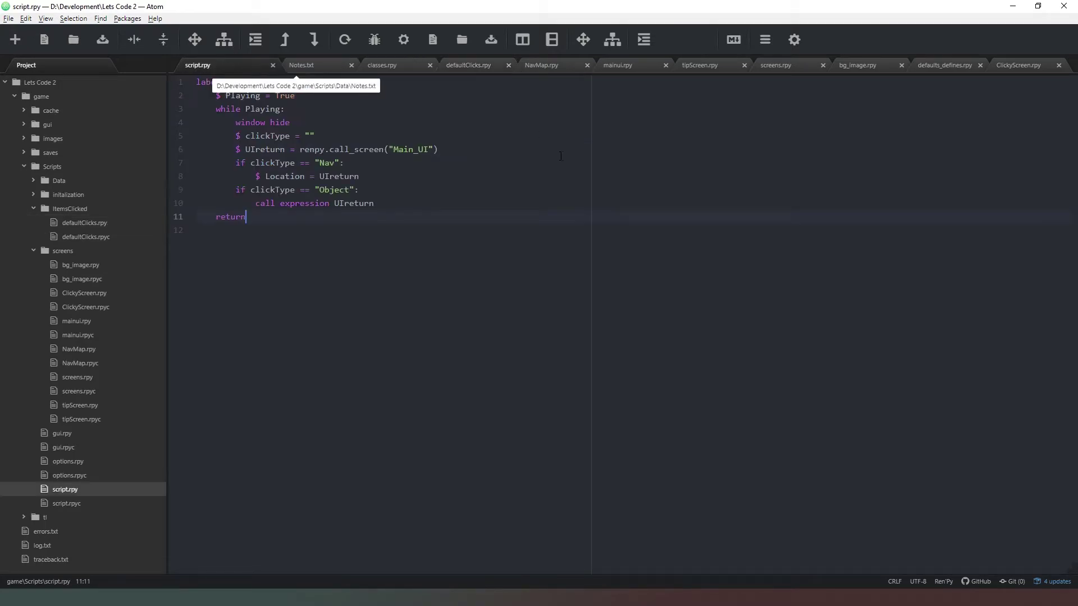
{"action": "left_click", "coordinate": [299, 123]}
{"action": "key", "text": "Return"}
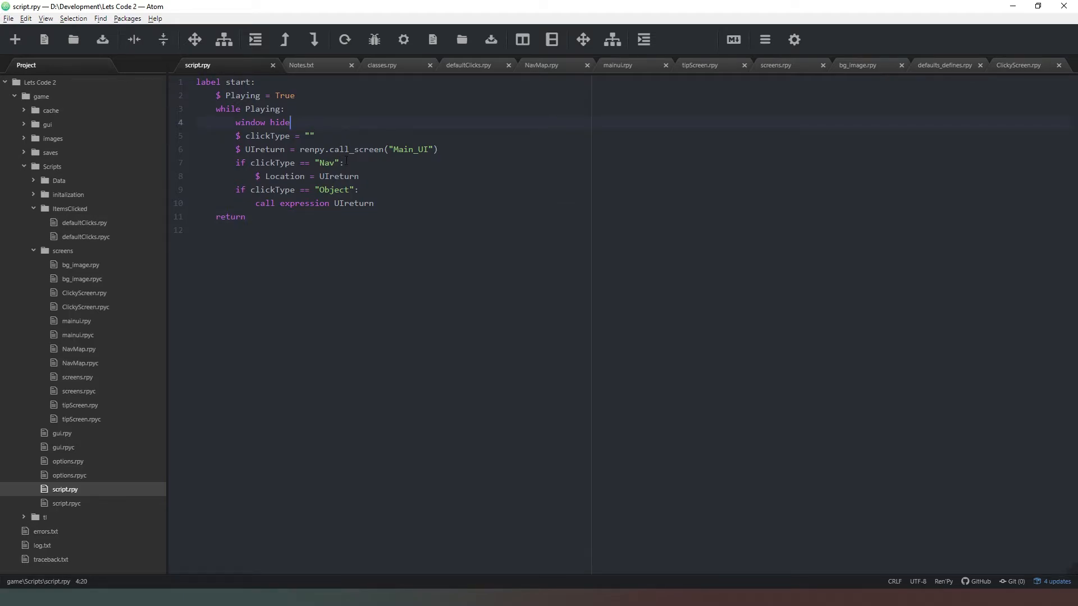
{"action": "key", "text": "ctrl+v"}
{"action": "key", "text": "Home"}
{"action": "key", "text": "shift+Right"}
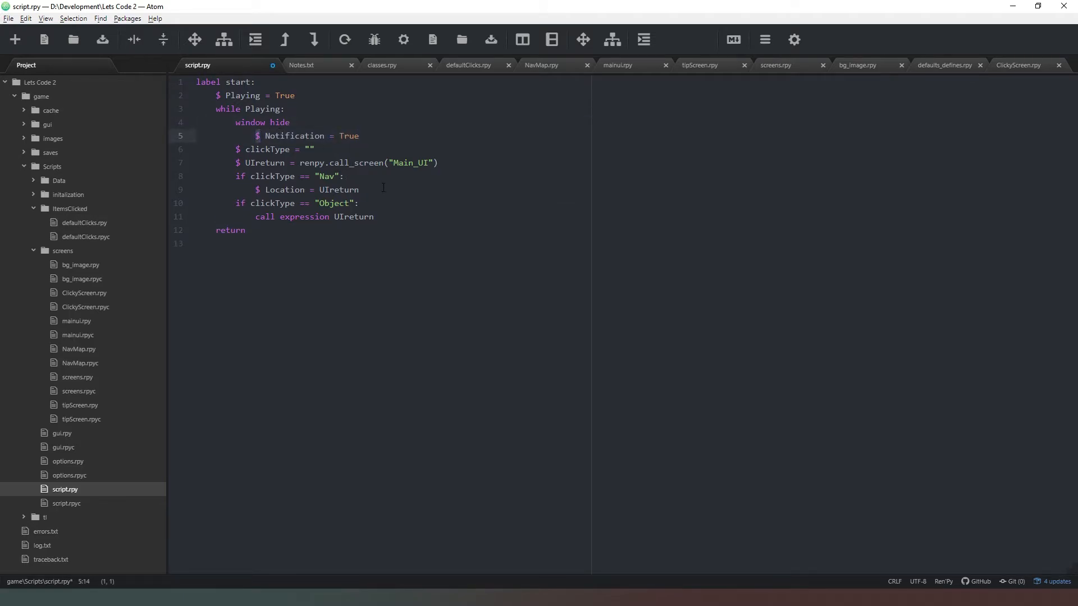
{"action": "key", "text": "shift+Tab"}
Change the pasted line's value from True to False and save script.rpy.
{"action": "key", "text": "End"}
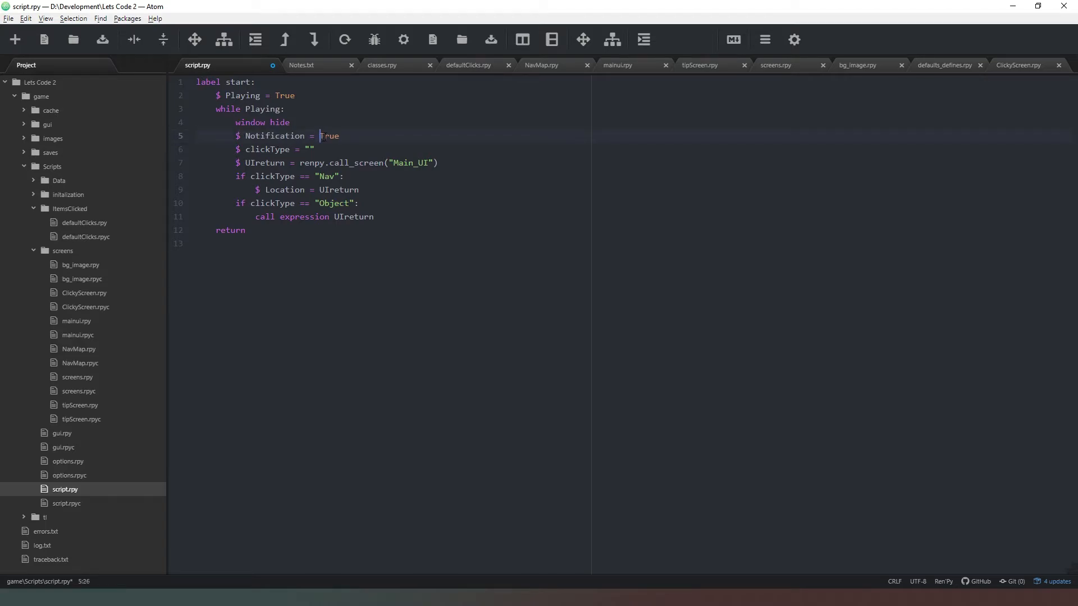
{"action": "key", "text": "ctrl+shift+Left"}
{"action": "type", "text": "False"}
{"action": "key", "text": "ctrl+s"}
In screens.rpy, copy the 'use Main_UI' line and start a new line under 'screen say(who, what):'.
{"action": "left_click", "coordinate": [783, 68]}
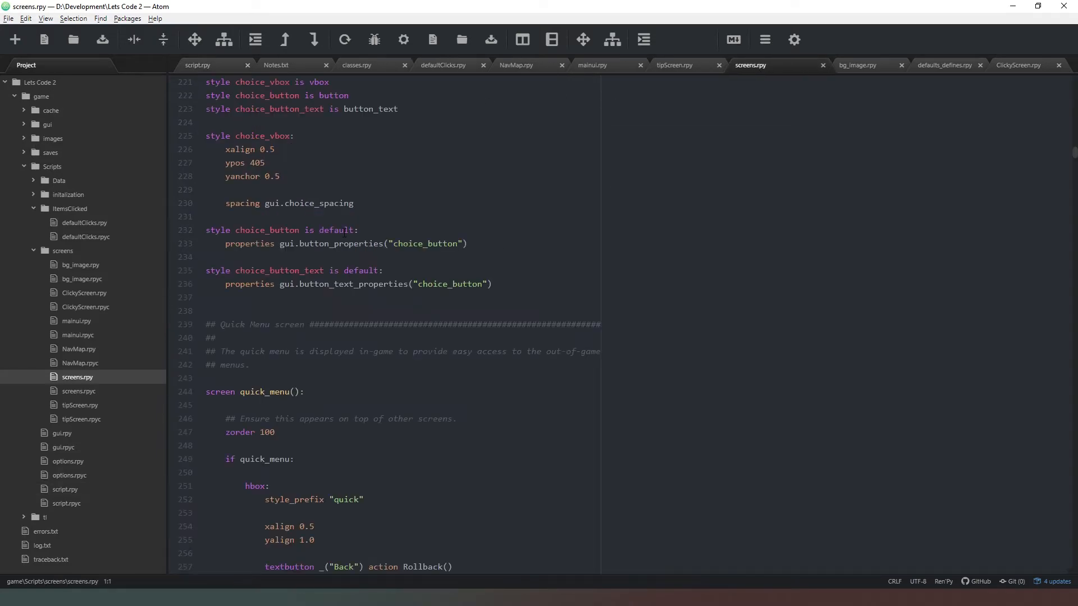
{"action": "scroll", "coordinate": [464, 396], "scroll_direction": "up", "scroll_amount": 3}
{"action": "scroll", "coordinate": [421, 338], "scroll_direction": "up", "scroll_amount": 3}
{"action": "scroll", "coordinate": [379, 312], "scroll_direction": "up", "scroll_amount": 3}
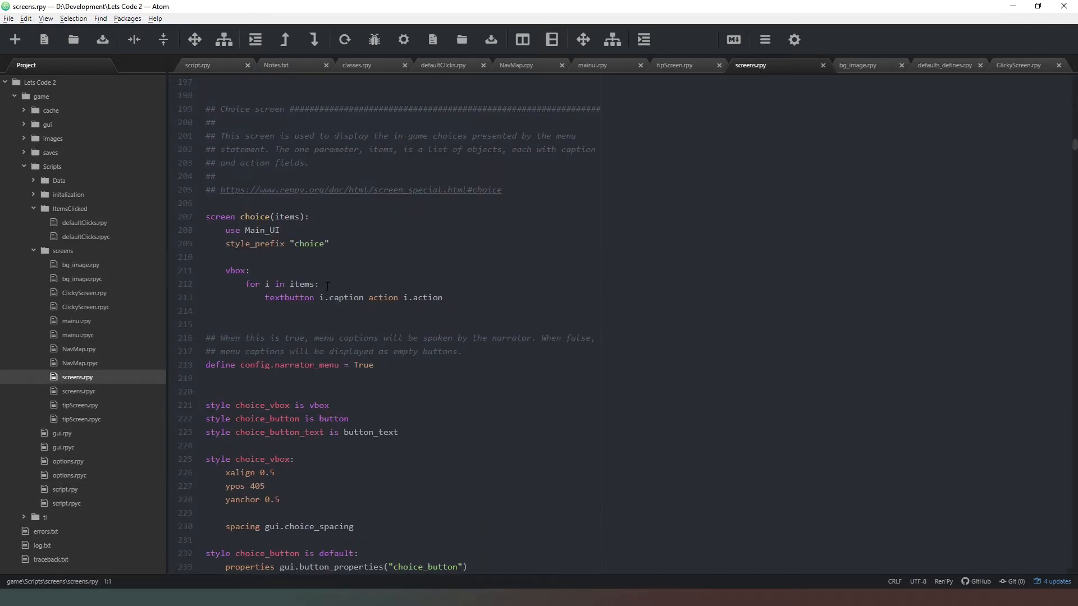
{"action": "left_click_drag", "start_coordinate": [280, 230], "coordinate": [225, 230]}
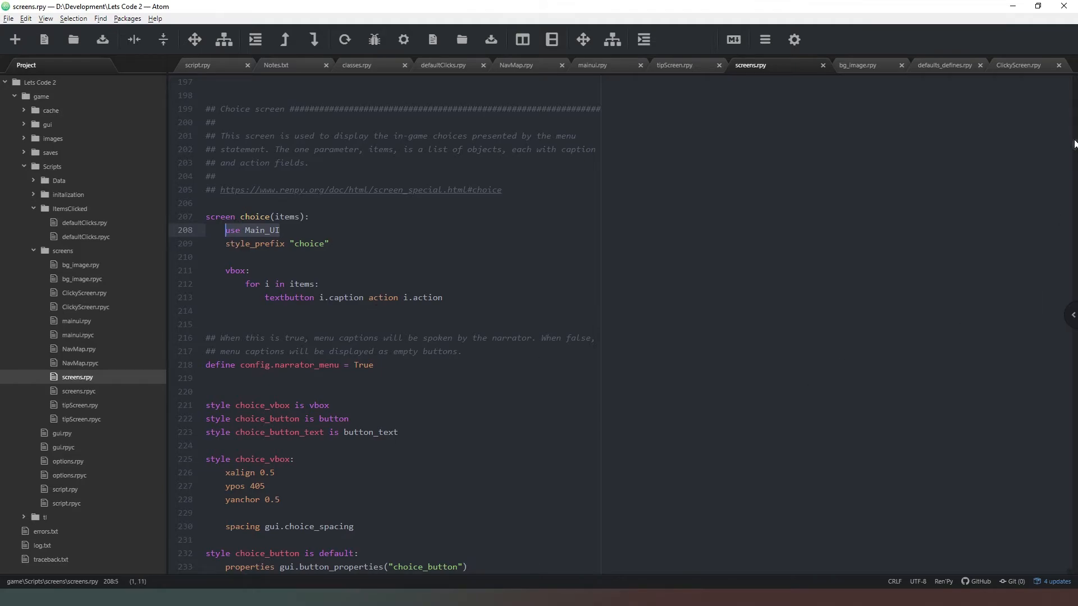
{"action": "scroll", "coordinate": [379, 312], "scroll_direction": "up", "scroll_amount": 5}
{"action": "scroll", "coordinate": [379, 311], "scroll_direction": "up", "scroll_amount": 5}
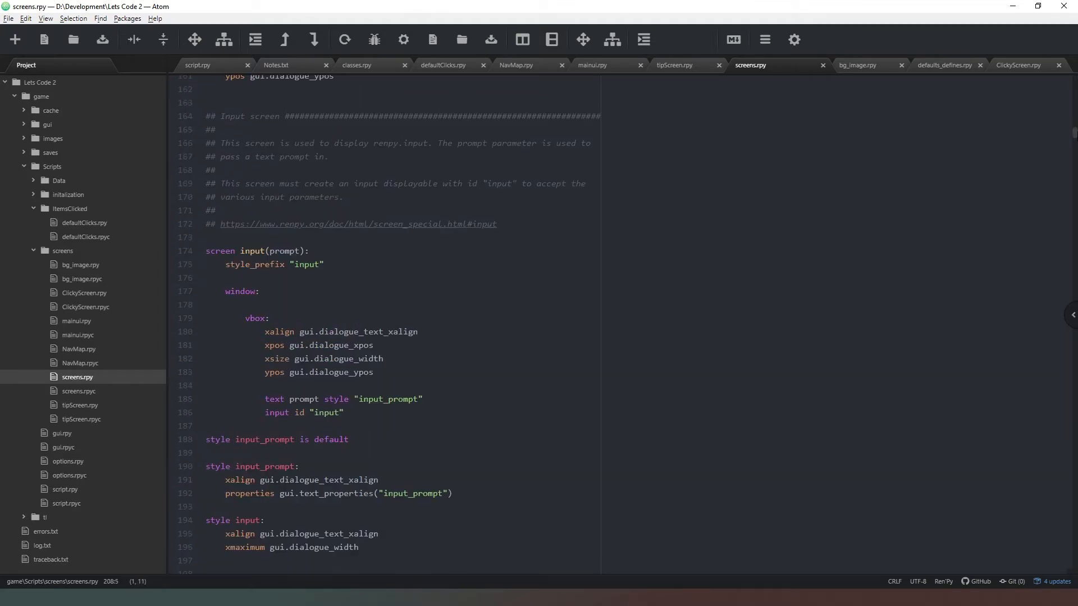
{"action": "scroll", "coordinate": [388, 337], "scroll_direction": "up", "scroll_amount": 15}
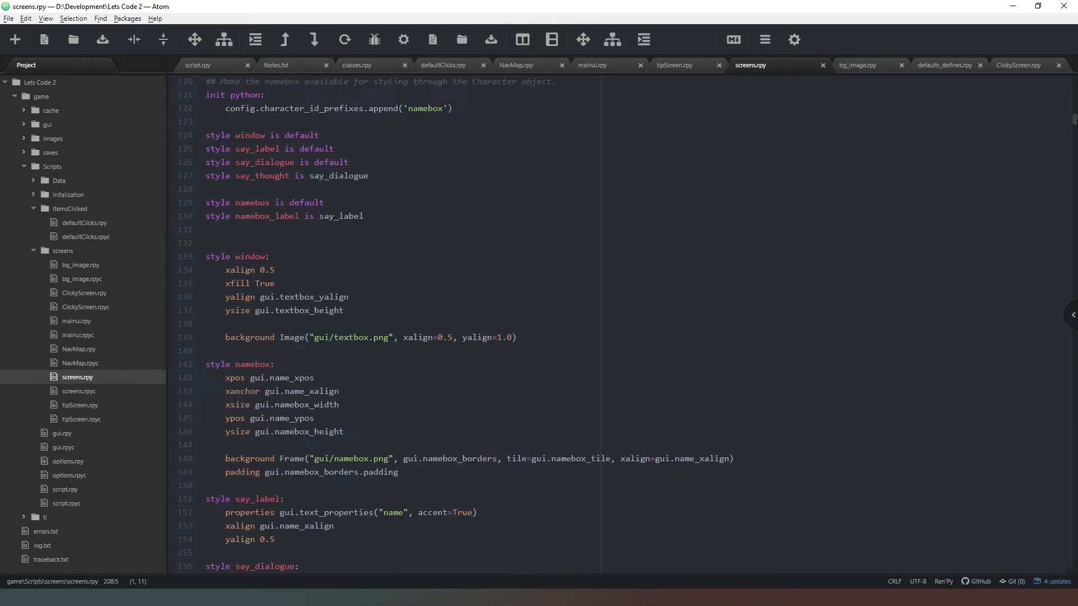
{"action": "scroll", "coordinate": [387, 338], "scroll_direction": "up", "scroll_amount": 5}
{"action": "scroll", "coordinate": [388, 337], "scroll_direction": "up", "scroll_amount": 5}
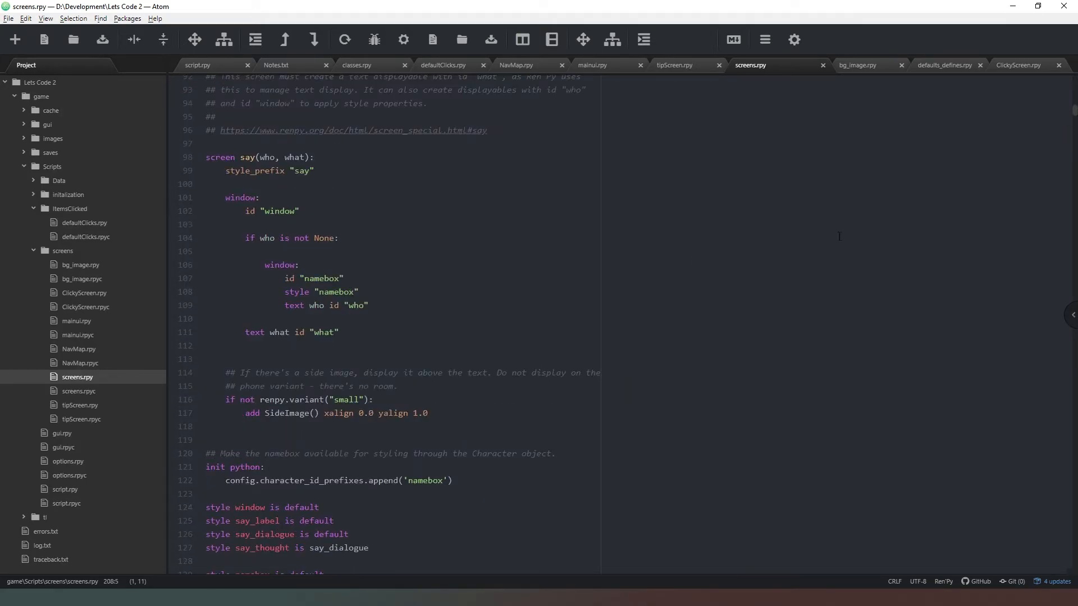
{"action": "left_click", "coordinate": [394, 171]}
{"action": "left_click", "coordinate": [394, 157]}
{"action": "key", "text": "Return"}
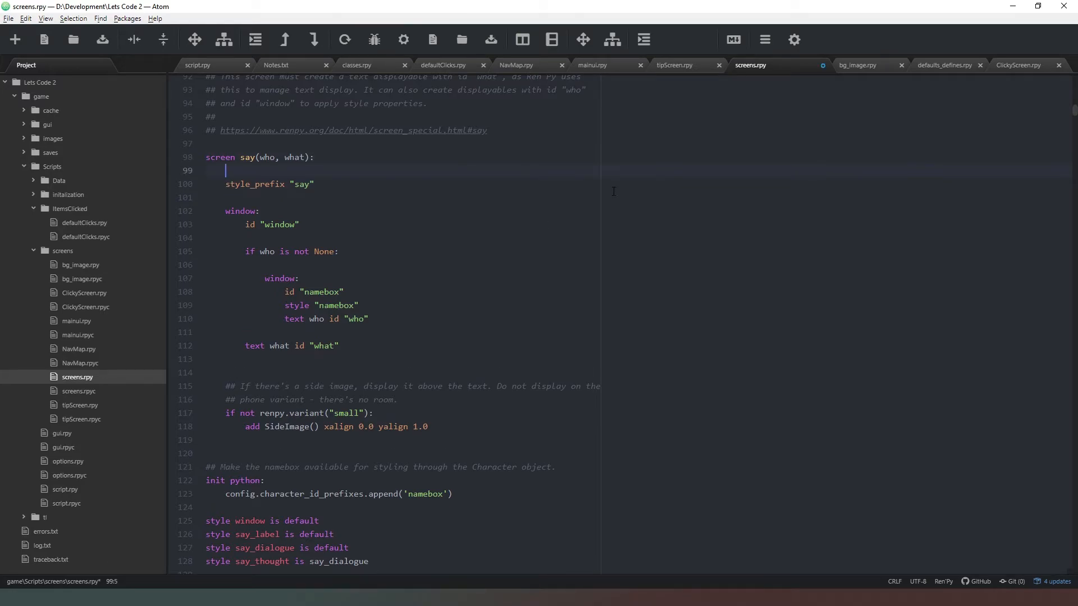
{"action": "type", "text": "if Noto"}
Add 'if Notification:' with an indented 'use Main_UI' at the top of the say screen.
{"action": "key", "text": "BackSpace"}
{"action": "type", "text": "ification"}
{"action": "key", "text": "BackSpace"}
{"action": "type", "text": ":"}
{"action": "key", "text": "Return"}
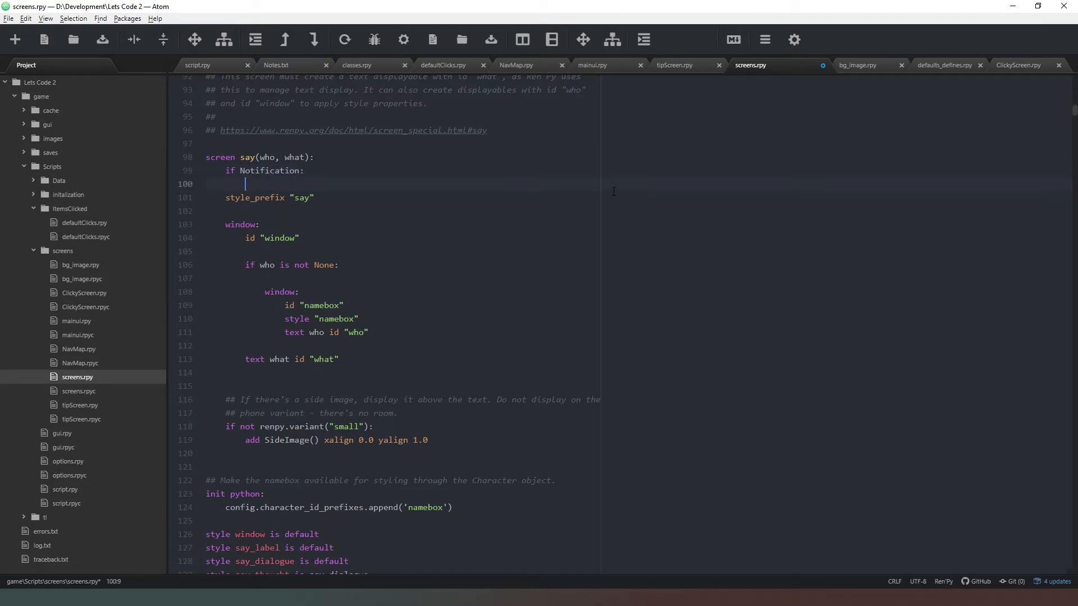
{"action": "type", "text": "use Main_UI"}
{"action": "left_click", "coordinate": [565, 266]}
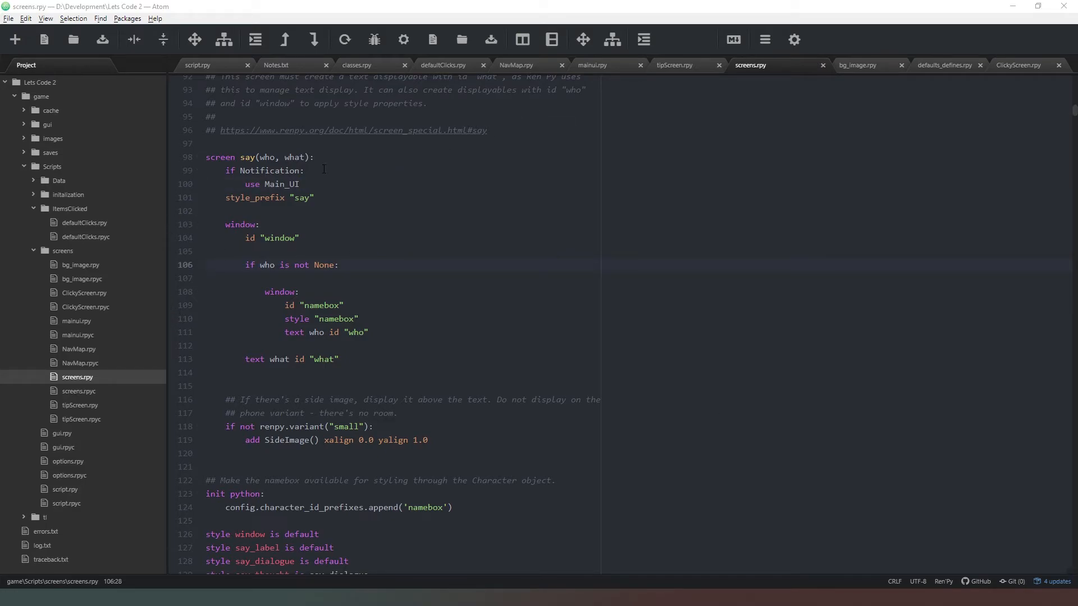
Delete the old Notification imagebutton block from the Main_UI screen in mainui.rpy.
{"action": "left_click", "coordinate": [585, 66]}
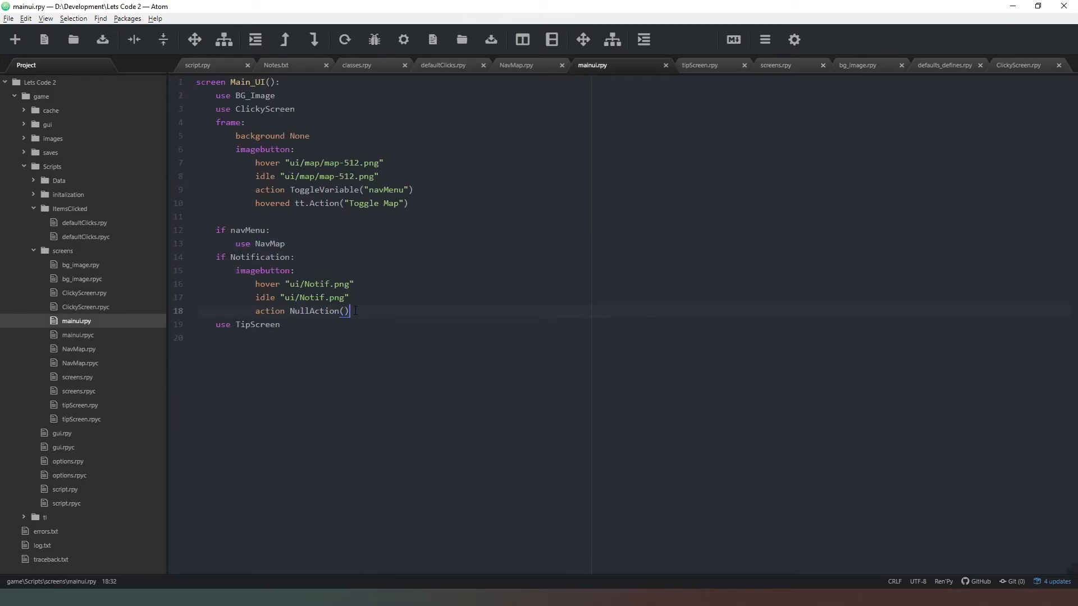
{"action": "mouse_move", "coordinate": [350, 311]}
{"action": "left_mouse_down"}
{"action": "mouse_move", "coordinate": [217, 270]}
{"action": "mouse_move", "coordinate": [217, 257]}
{"action": "left_mouse_up"}
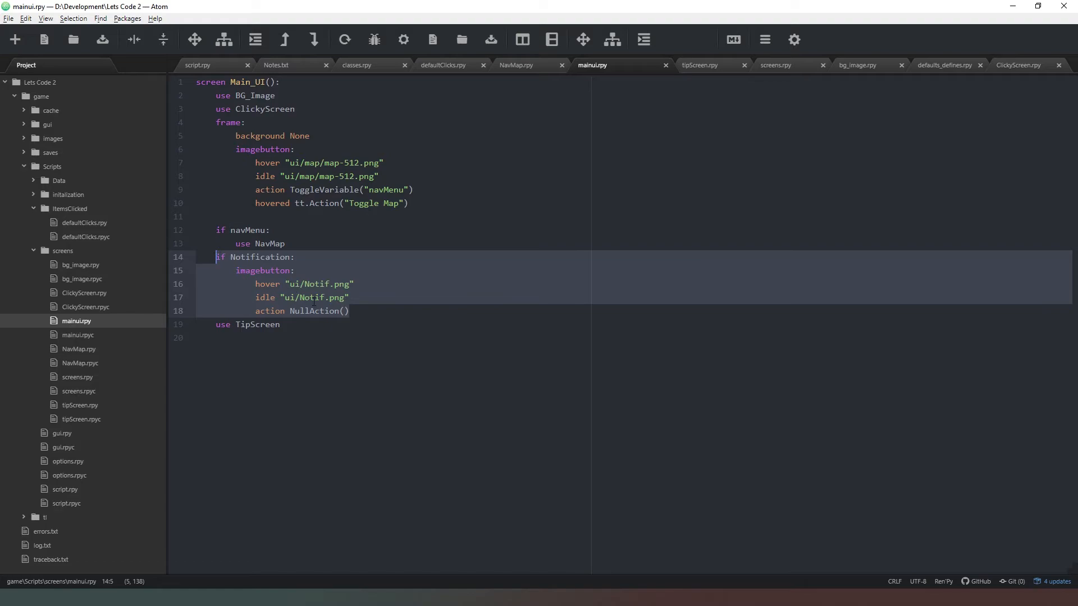
{"action": "key", "text": "Delete"}
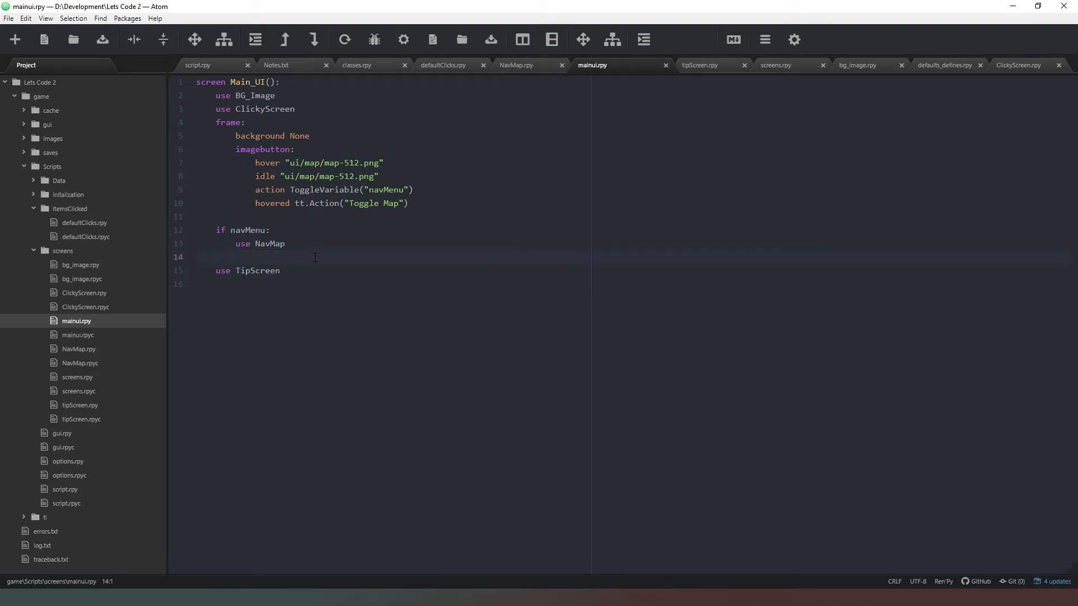
{"action": "type", "text": "if "}
{"action": "type", "text": "Notif"}
Write 'if Notification:' with an indented 'add "ui/Notif.png"' in its place.
{"action": "key", "text": "BackSpace"}
{"action": "key", "text": "BackSpace"}
{"action": "type", "text": "ification"}
{"action": "type", "text": ":"}
{"action": "key", "text": "Return"}
{"action": "type", "text": "add"}
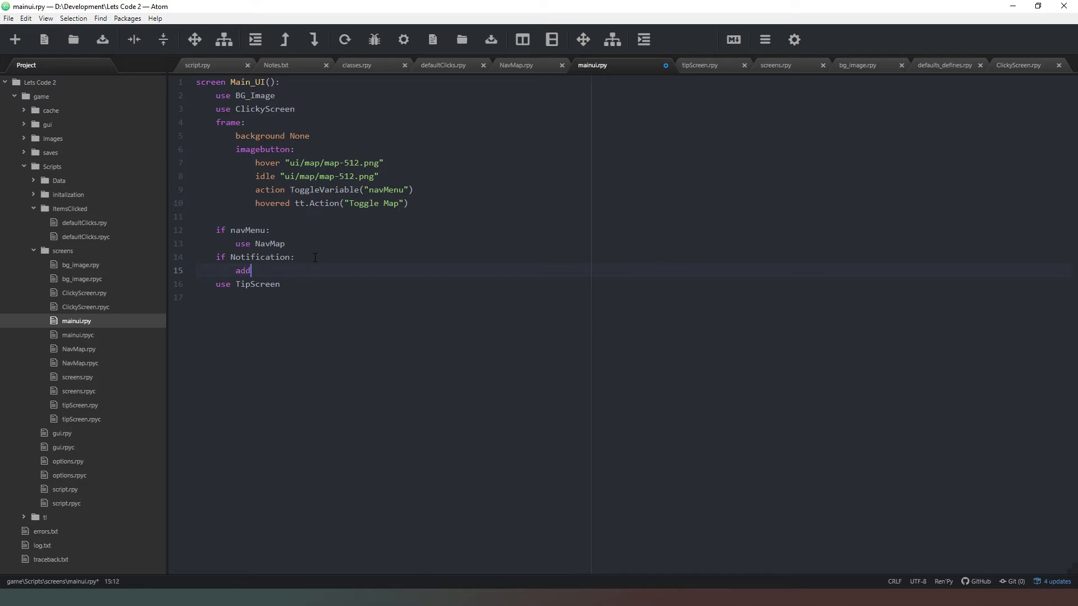
{"action": "type", "text": " \""}
{"action": "type", "text": "ui/Notif.png"}
{"action": "key", "text": "Right"}
End the NoLabel and sofa_Clicked labels in defaultClicks.rpy with 'return' and save.
{"action": "left_click", "coordinate": [443, 65]}
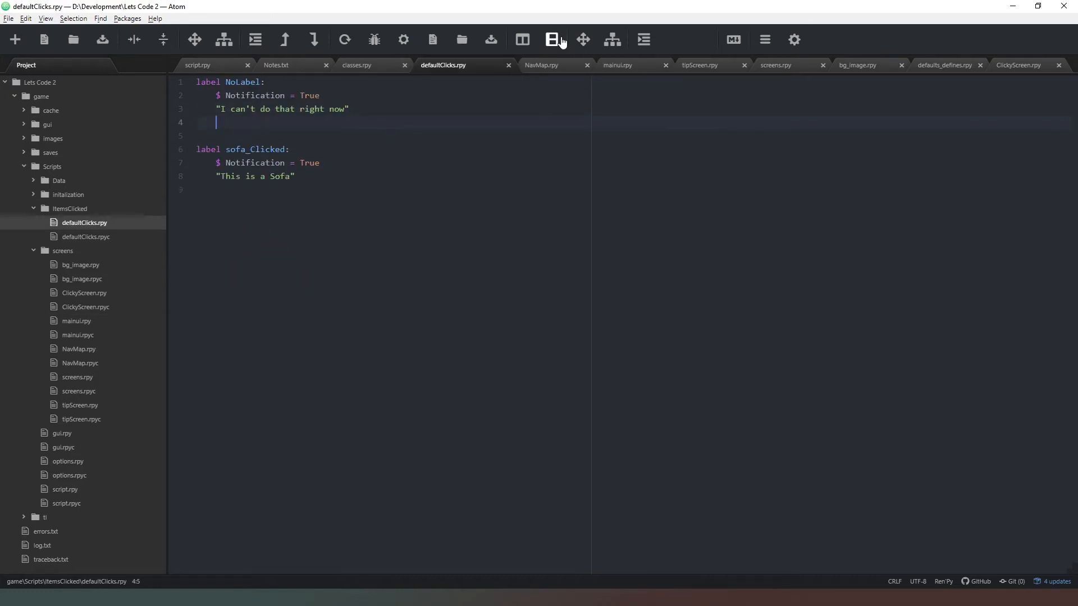
{"action": "type", "text": "return"}
{"action": "key", "text": "Down"}
{"action": "key", "text": "Down"}
{"action": "key", "text": "Down"}
{"action": "type", "text": "return"}
{"action": "key", "text": "ctrl+s"}
{"action": "left_click", "coordinate": [617, 65]}
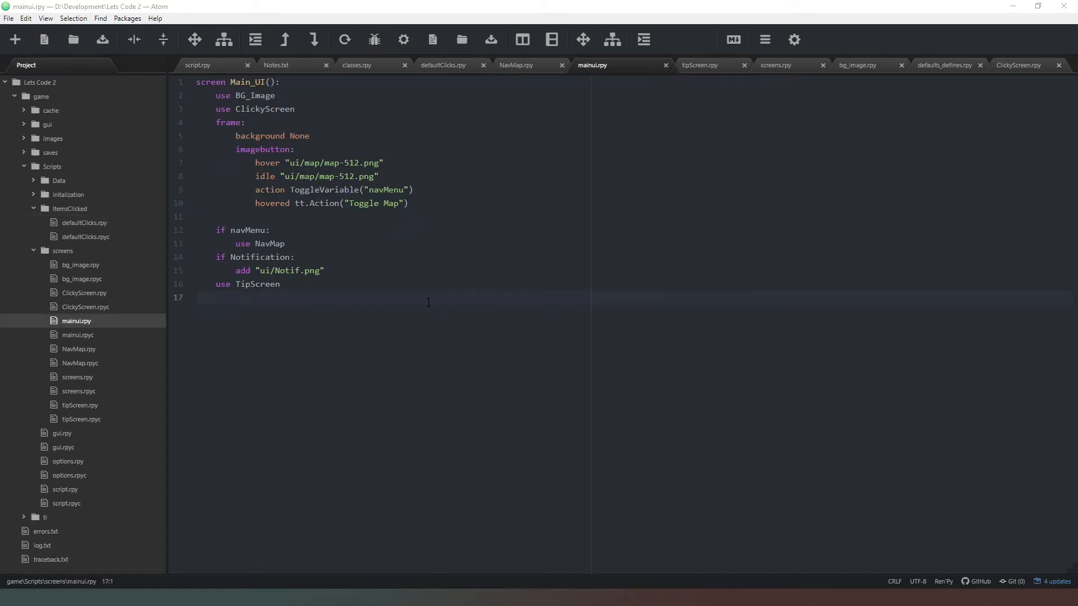
Launch Lets Code 2 from the Ren'Py launcher, start a game and travel to My Garden via the map.
{"action": "key", "text": "alt+Tab"}
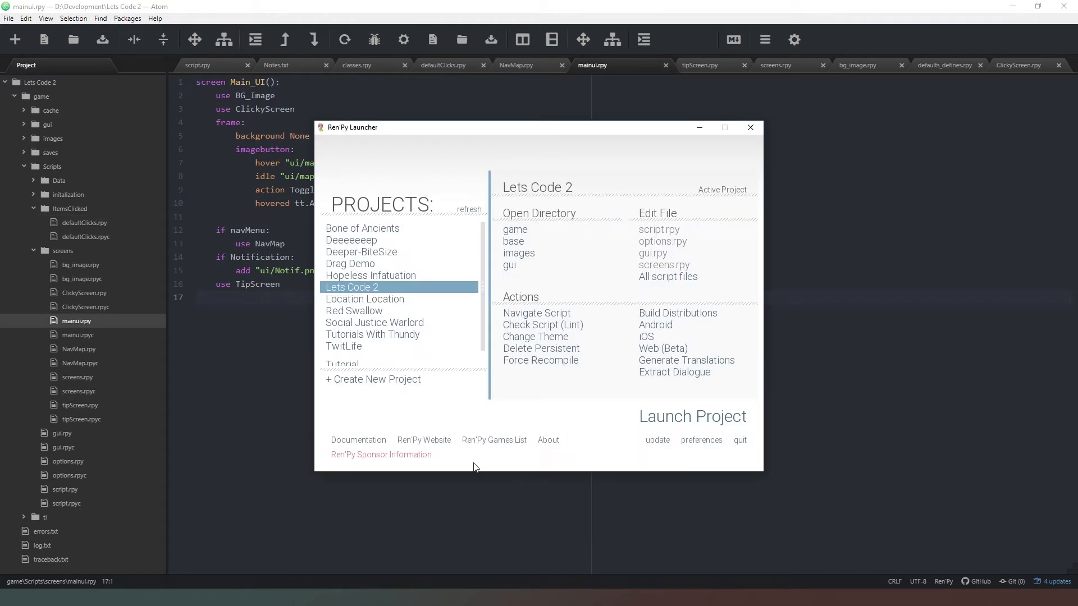
{"action": "left_click", "coordinate": [684, 421]}
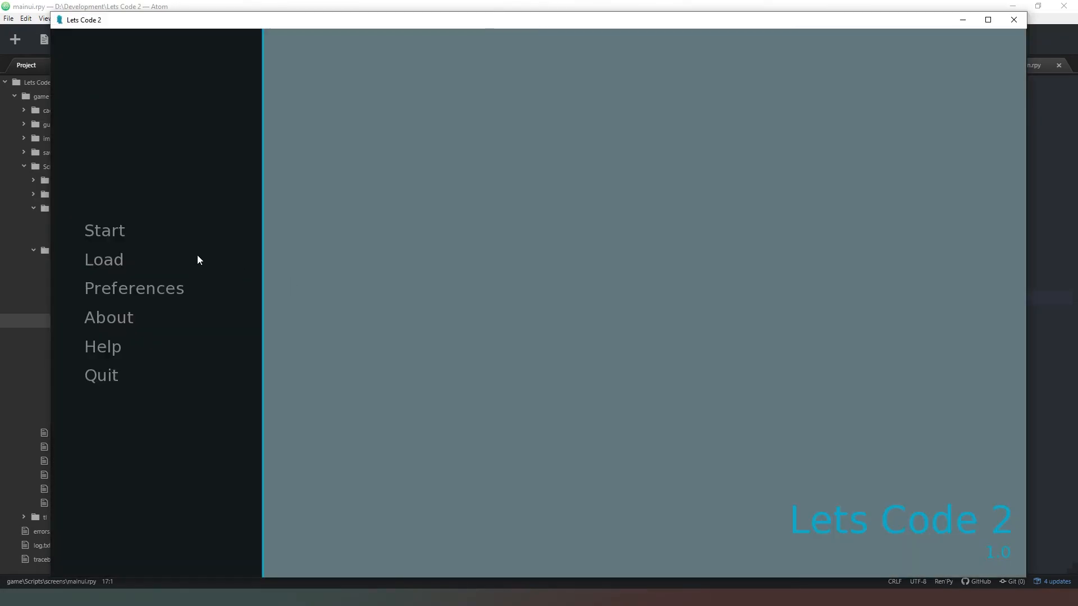
{"action": "left_click", "coordinate": [117, 228]}
{"action": "left_click", "coordinate": [70, 48]}
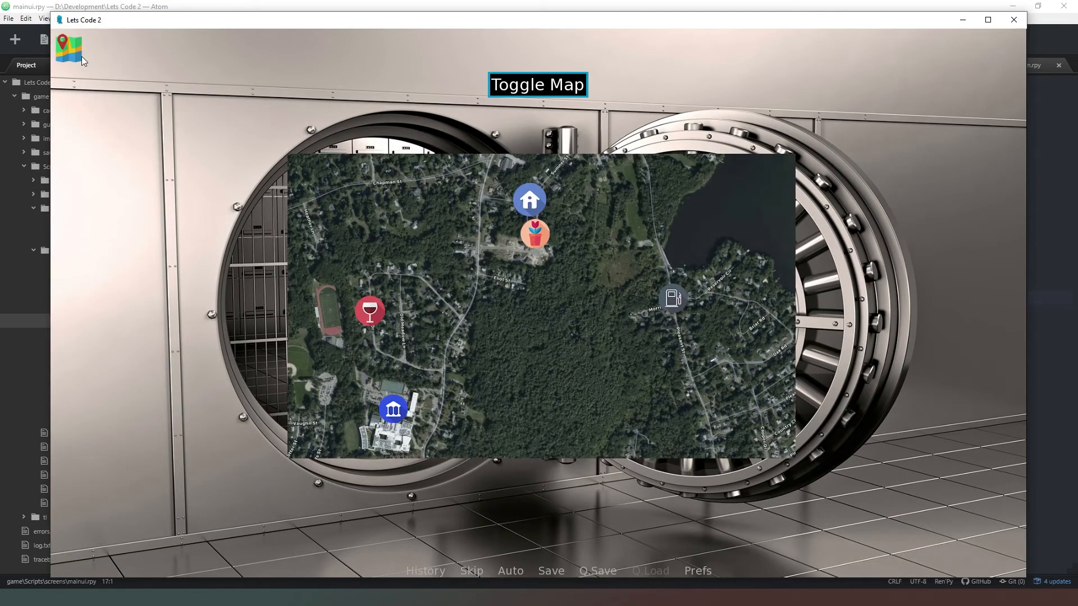
{"action": "left_click", "coordinate": [529, 199]}
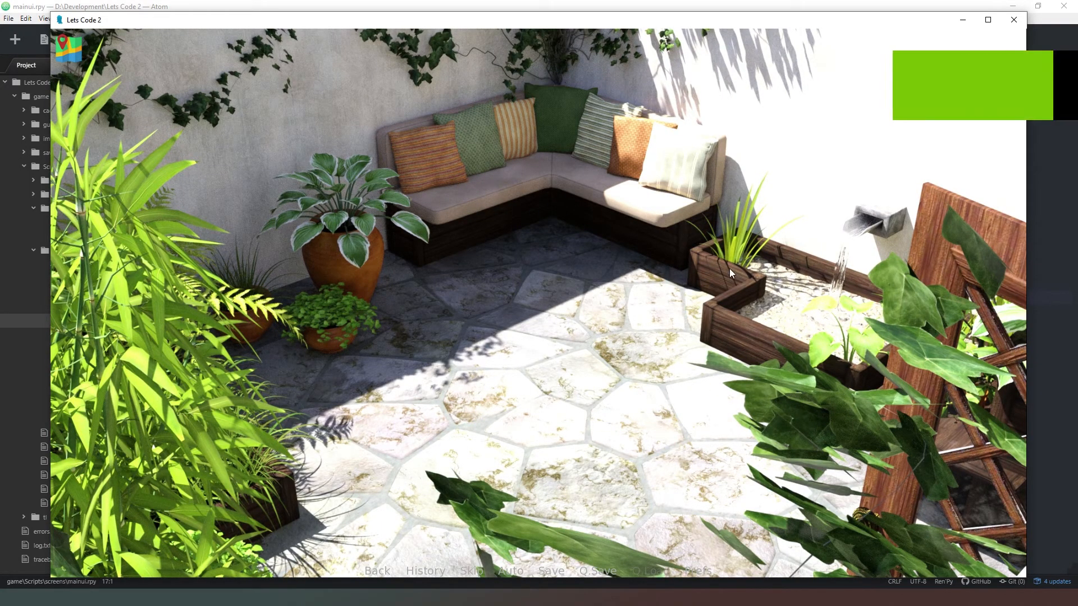
Click the sofa to trigger its dialogue, dismiss it, and click the sofa again to retest.
{"action": "left_click", "coordinate": [524, 139]}
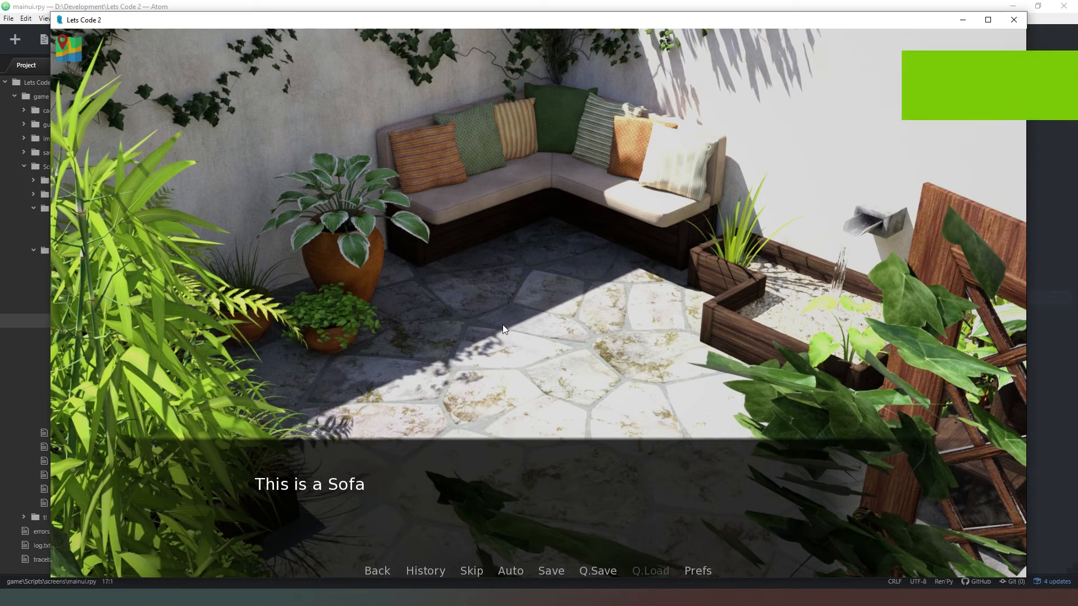
{"action": "left_click", "coordinate": [749, 327]}
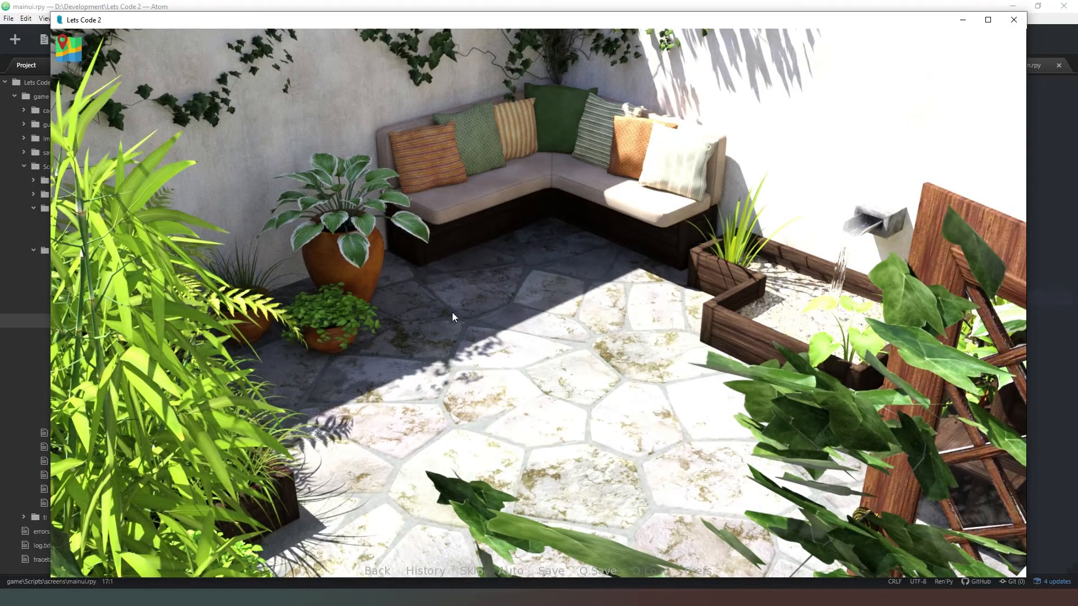
{"action": "left_click", "coordinate": [479, 205]}
Close the game and go to line 114 of classes.rpy where the sofa Clicky is appended.
{"action": "key", "text": "alt+Tab"}
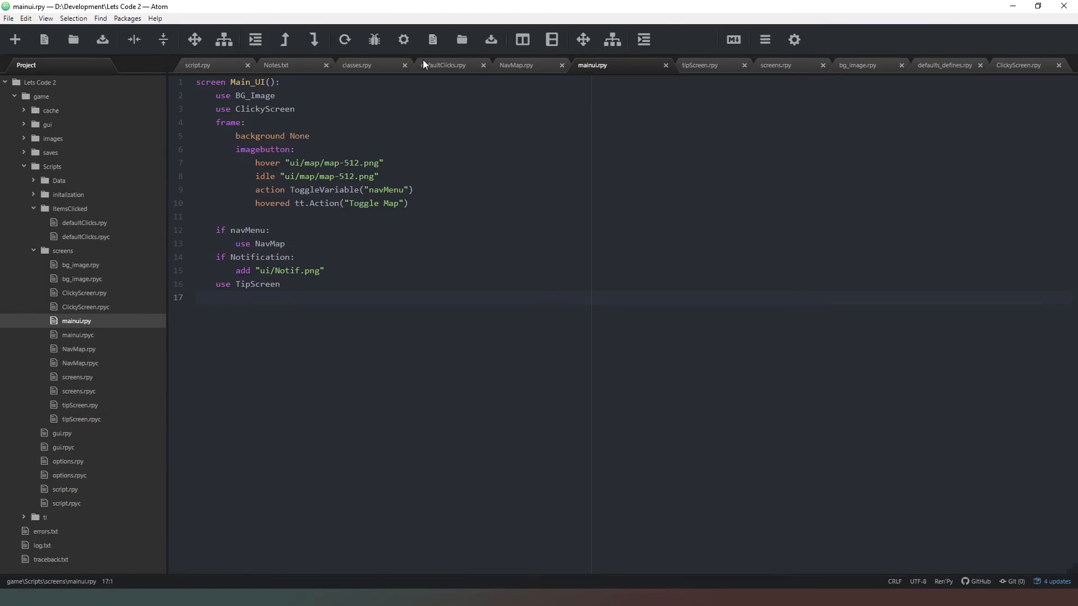
{"action": "left_click", "coordinate": [353, 64]}
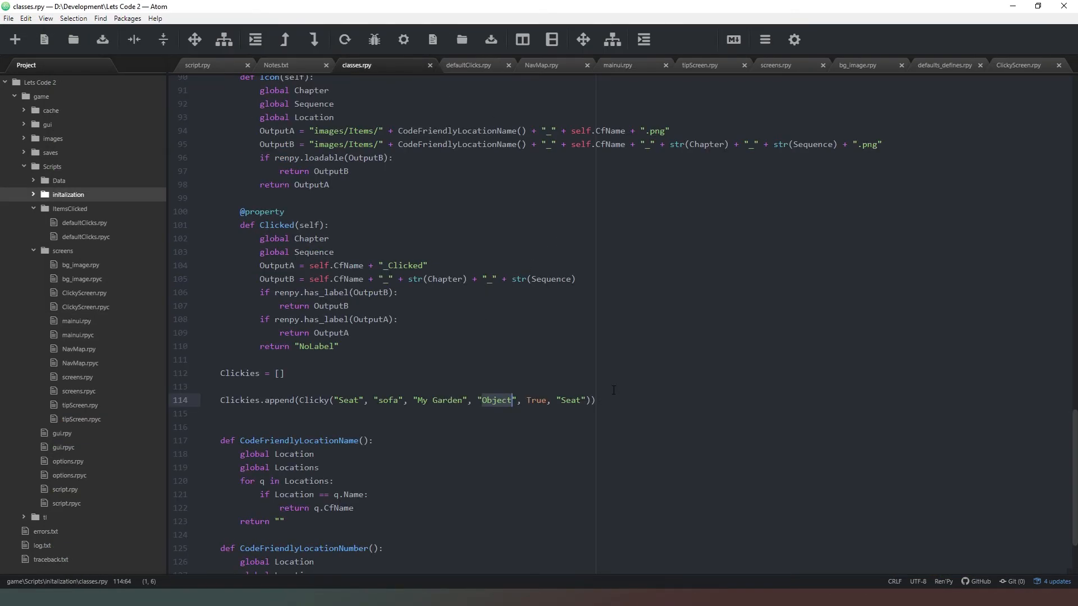
{"action": "scroll", "coordinate": [505, 320], "scroll_direction": "up", "scroll_amount": 2}
{"action": "left_click", "coordinate": [615, 320]}
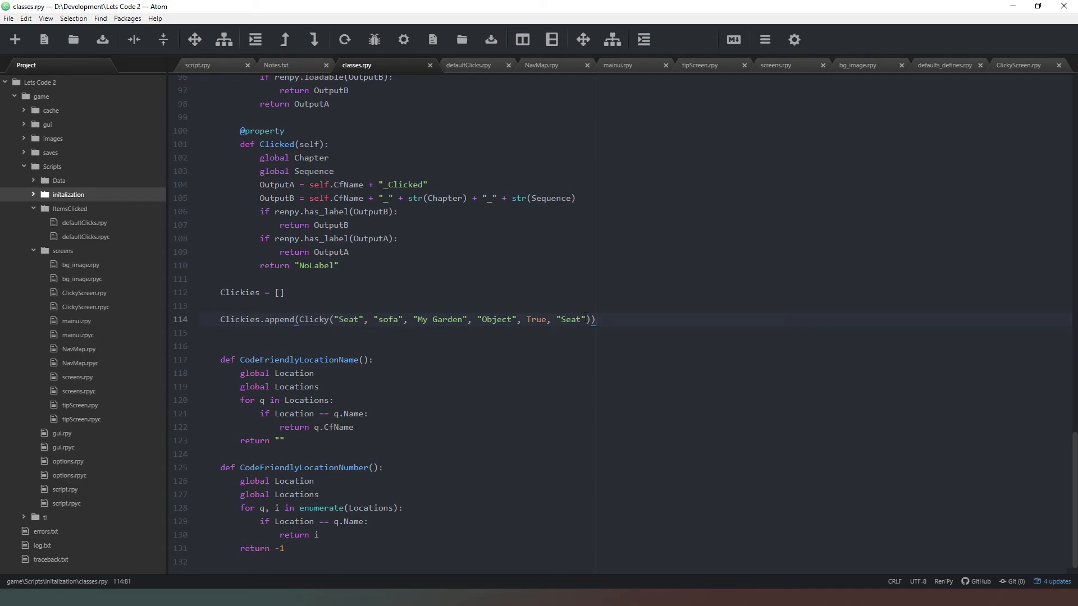